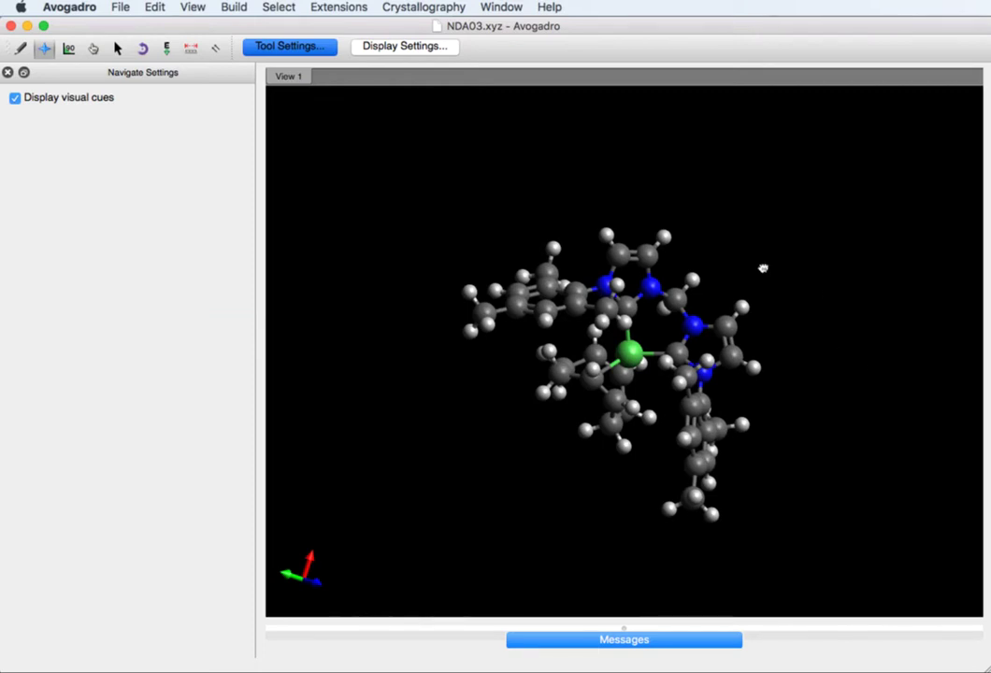
Rotate the loaded NDA03.xyz nickel complex to view it from a different side
{"action": "left_click_drag", "start_coordinate": [763, 267], "coordinate": [518, 242]}
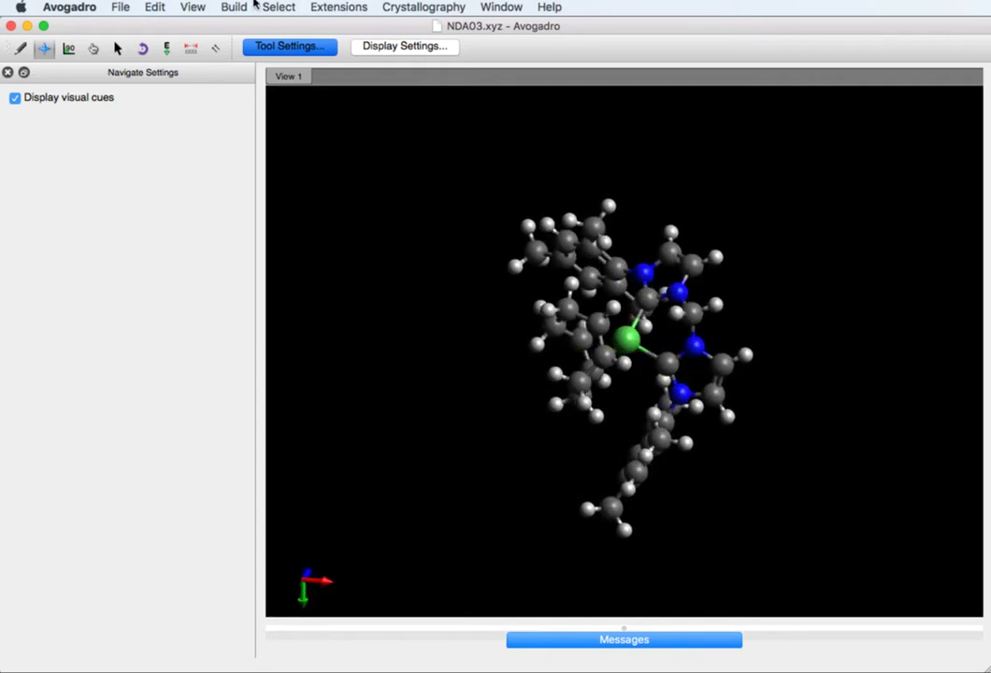
Turn off Adjust Hydrogens, then box-select and delete the aryl group bound to the nickel
{"action": "left_click", "coordinate": [20, 48]}
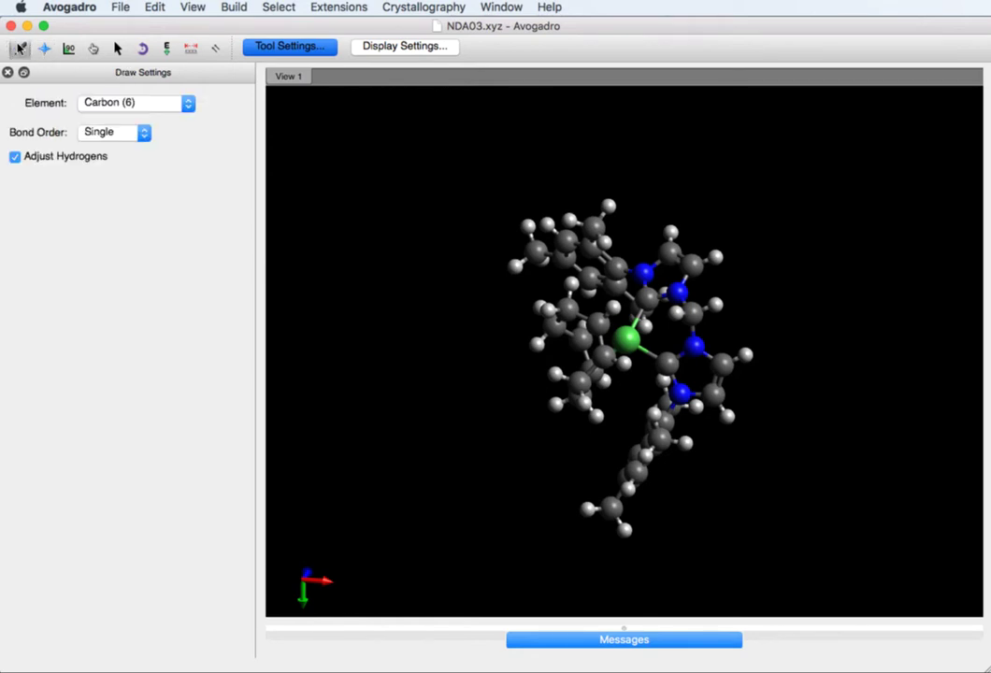
{"action": "left_click", "coordinate": [14, 158]}
{"action": "left_click", "coordinate": [117, 50]}
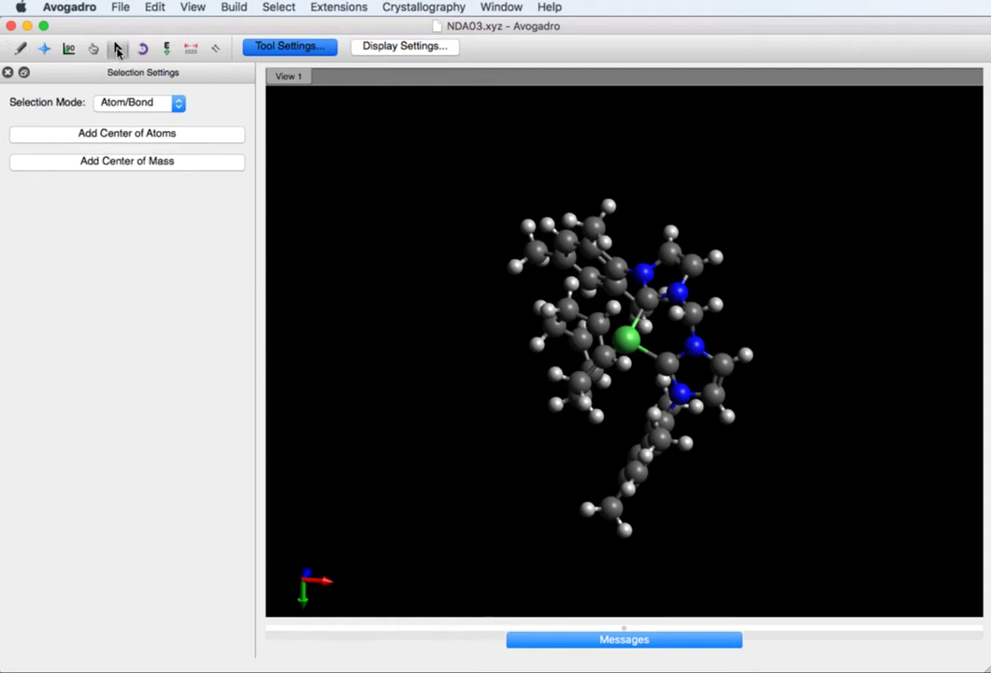
{"action": "left_click_drag", "start_coordinate": [515, 303], "coordinate": [608, 435]}
{"action": "left_click", "coordinate": [509, 311]}
{"action": "left_click_drag", "start_coordinate": [508, 311], "coordinate": [605, 439]}
{"action": "key", "text": "Delete"}
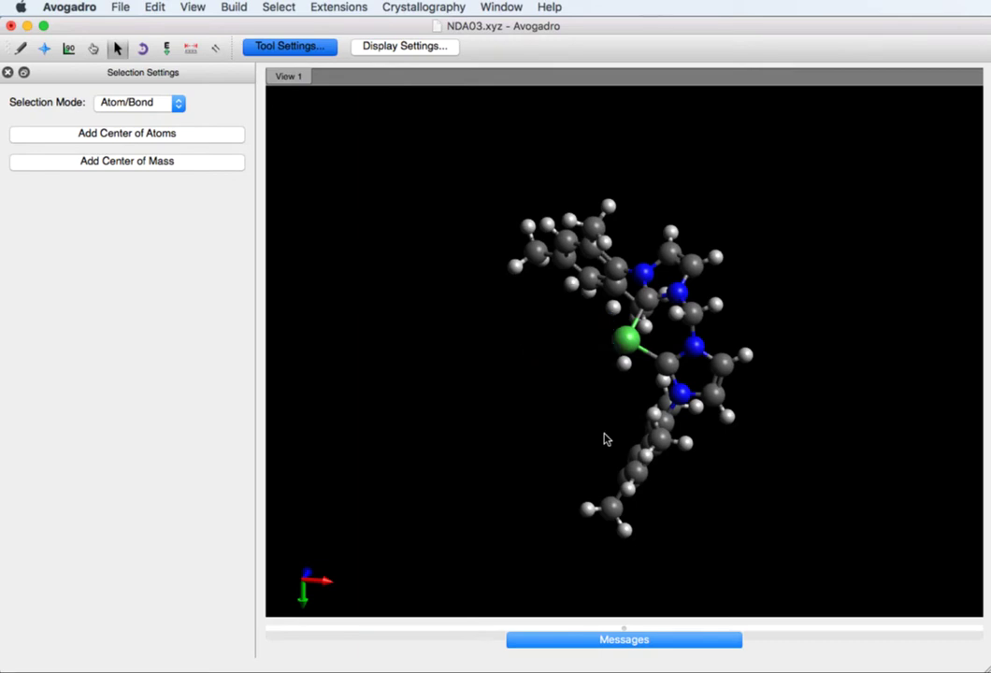
Delete the two leftover hydrogens near the nickel, including the one below it
{"action": "left_click", "coordinate": [614, 309]}
{"action": "key", "text": "Delete"}
{"action": "left_click", "coordinate": [625, 364]}
{"action": "key", "text": "Delete"}
Rotate to locate the lone floating hydrogen beside the complex and delete it
{"action": "left_click", "coordinate": [44, 51]}
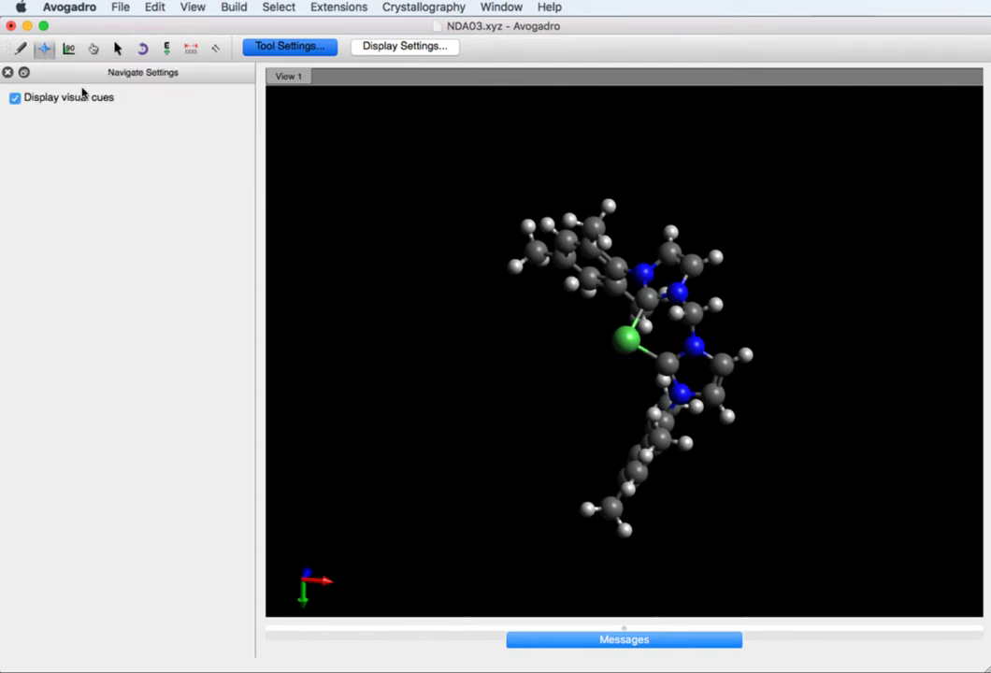
{"action": "left_click_drag", "start_coordinate": [416, 370], "coordinate": [314, 323]}
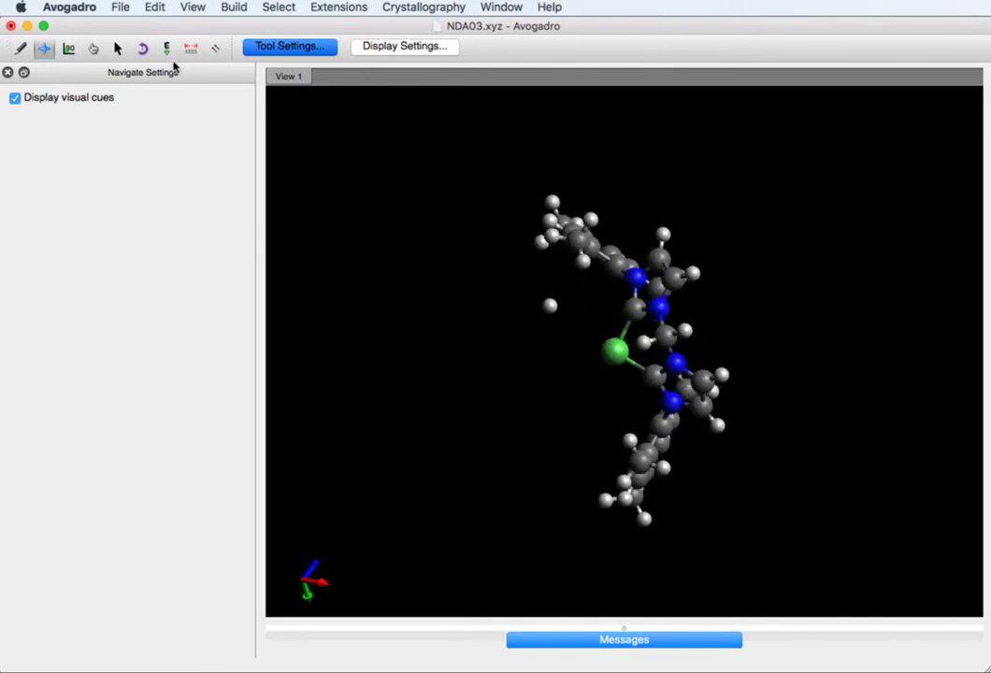
{"action": "left_click", "coordinate": [117, 50]}
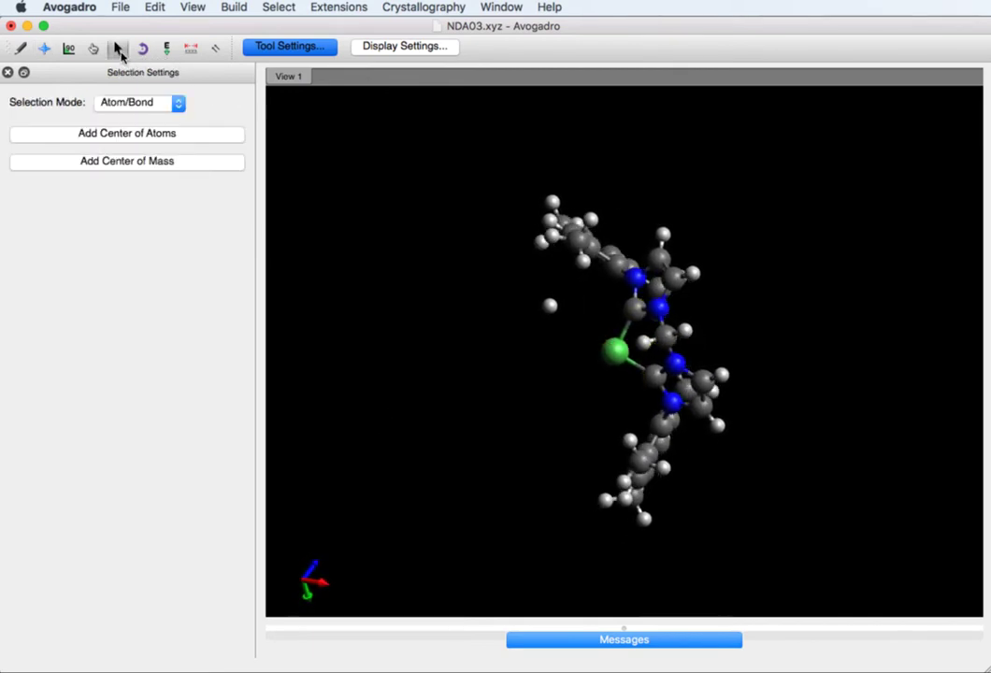
{"action": "left_click", "coordinate": [551, 309]}
{"action": "key", "text": "Delete"}
{"action": "left_click", "coordinate": [43, 51]}
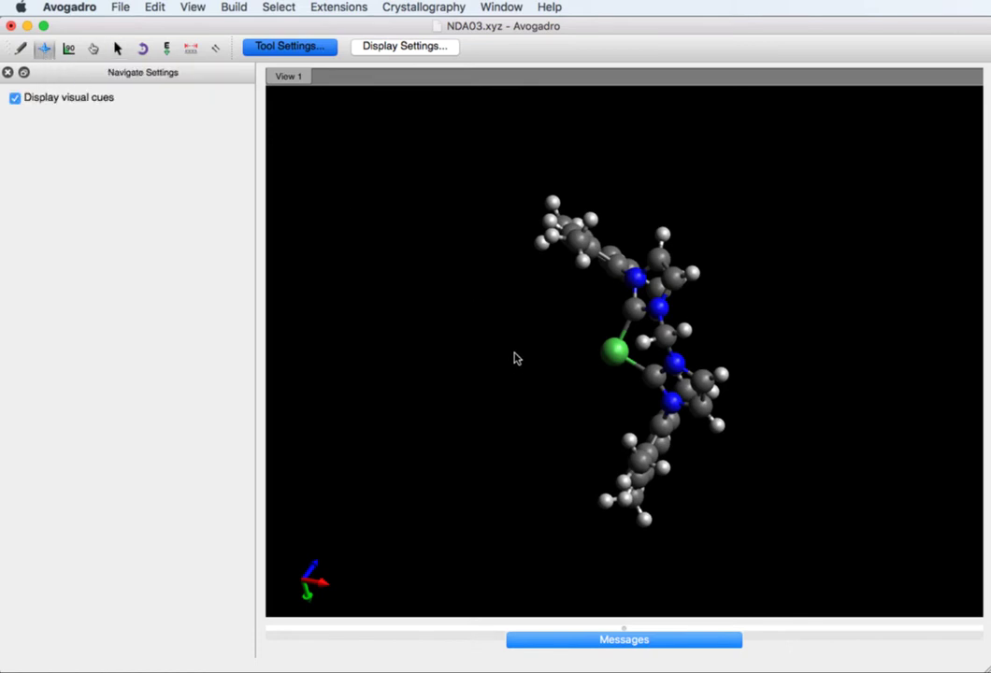
{"action": "left_click_drag", "start_coordinate": [511, 363], "coordinate": [448, 156]}
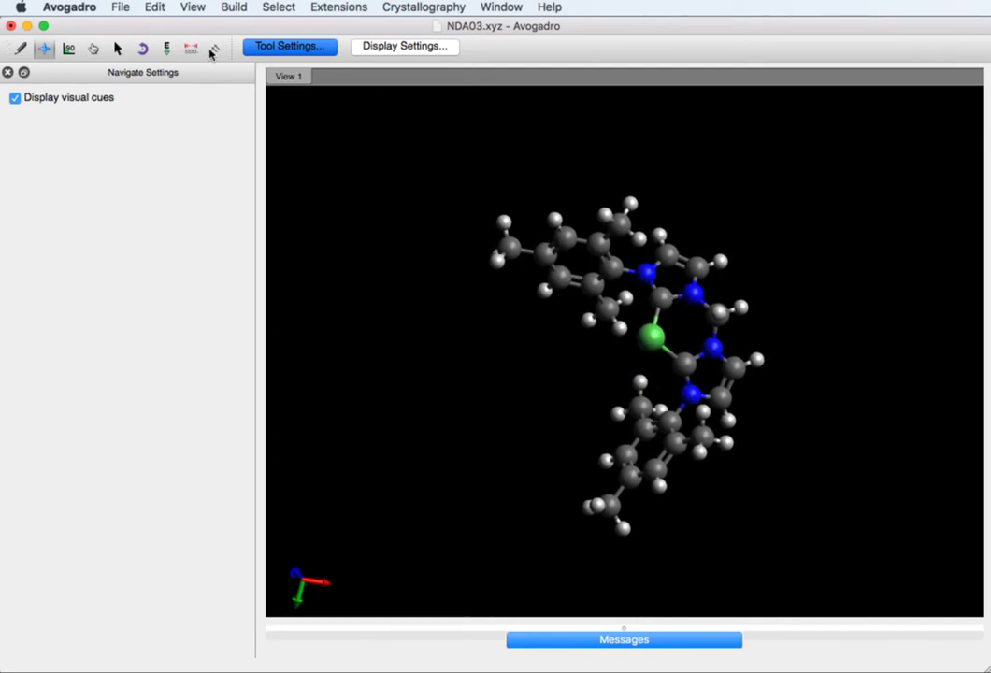
Align the two carbene carbons along the x axis with the Align tool
{"action": "left_click", "coordinate": [215, 51]}
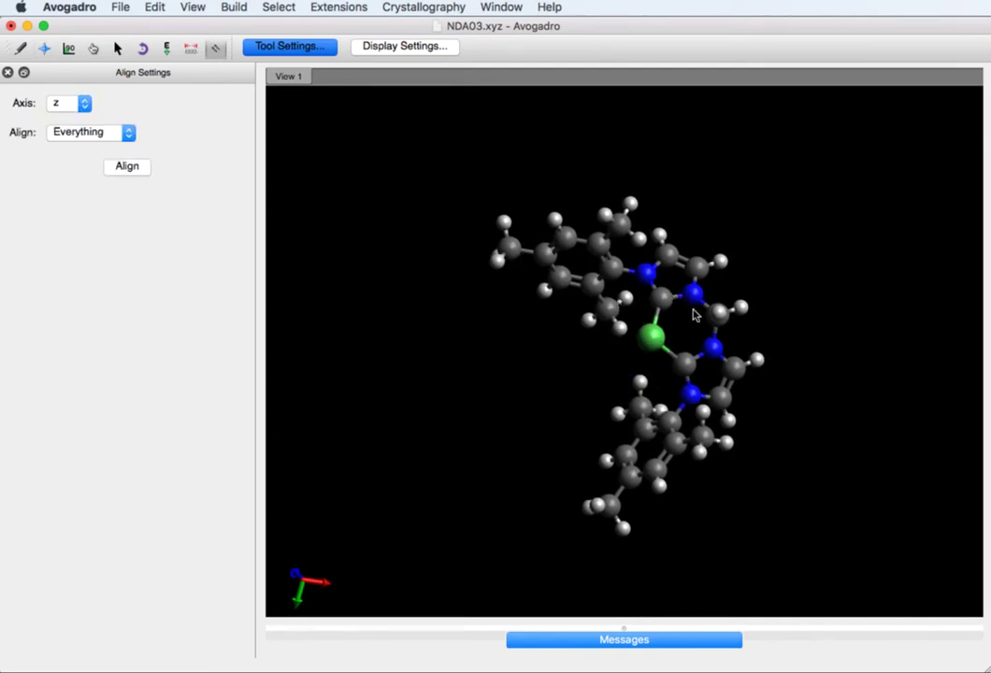
{"action": "left_click", "coordinate": [660, 299]}
{"action": "left_click", "coordinate": [690, 364]}
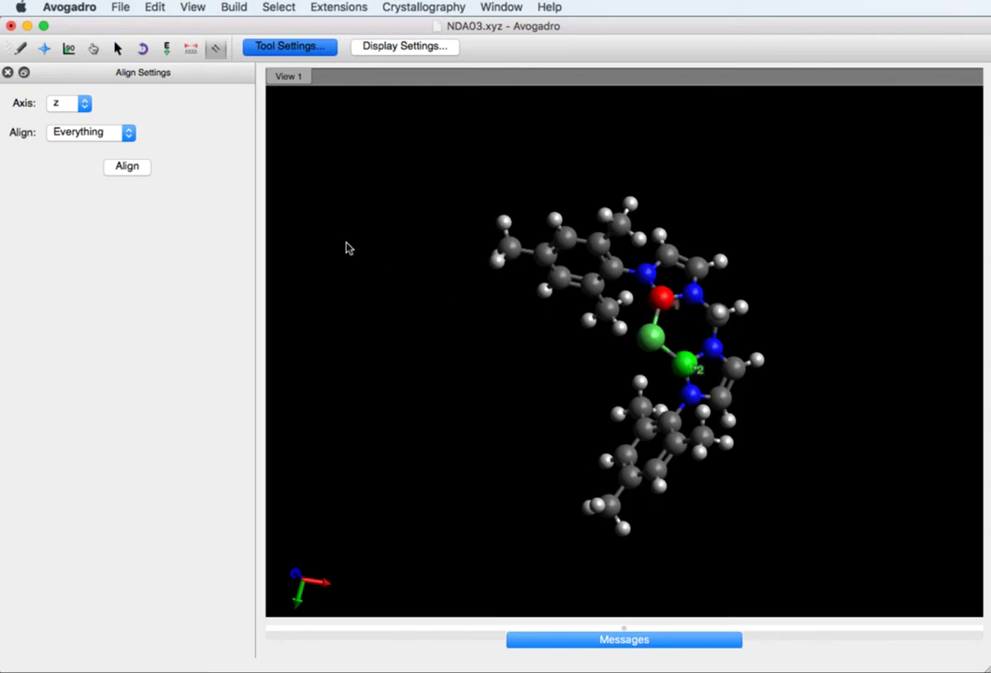
{"action": "left_click", "coordinate": [82, 103]}
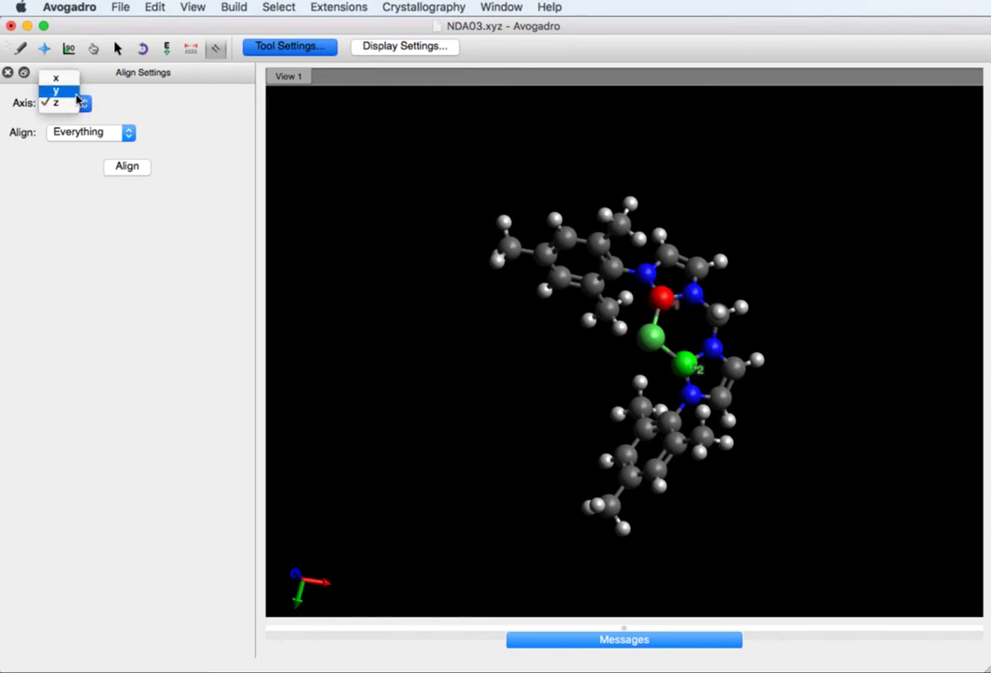
{"action": "left_click", "coordinate": [66, 79]}
{"action": "left_click", "coordinate": [131, 168]}
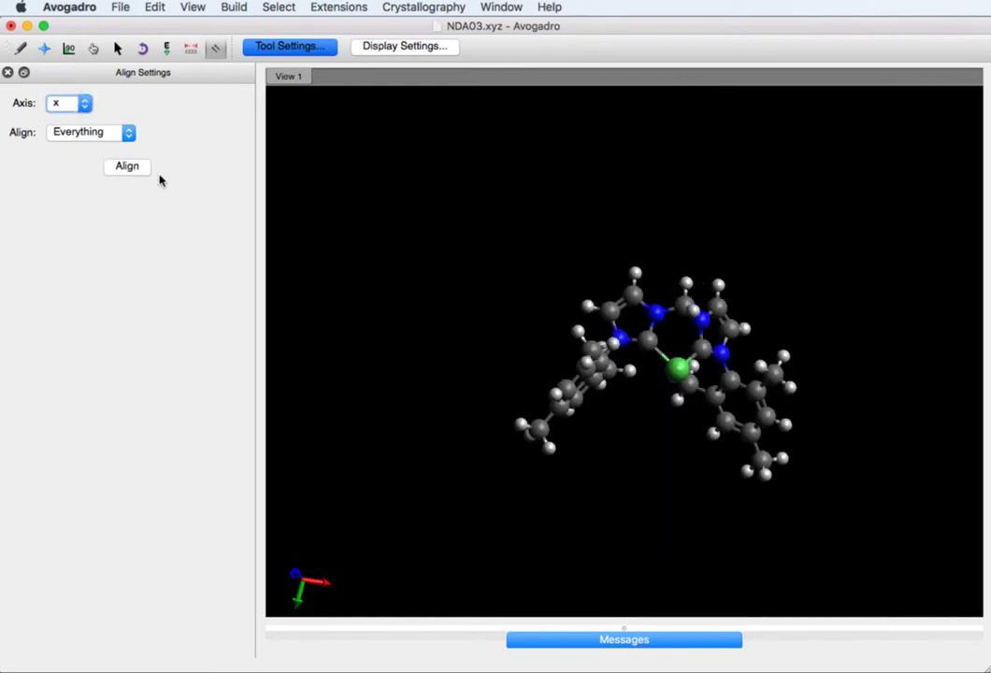
{"action": "left_click", "coordinate": [43, 50]}
{"action": "left_click_drag", "start_coordinate": [343, 208], "coordinate": [273, 84]}
Align the nickel-to-bridging-carbon direction along the y axis and inspect the result
{"action": "left_click", "coordinate": [678, 338]}
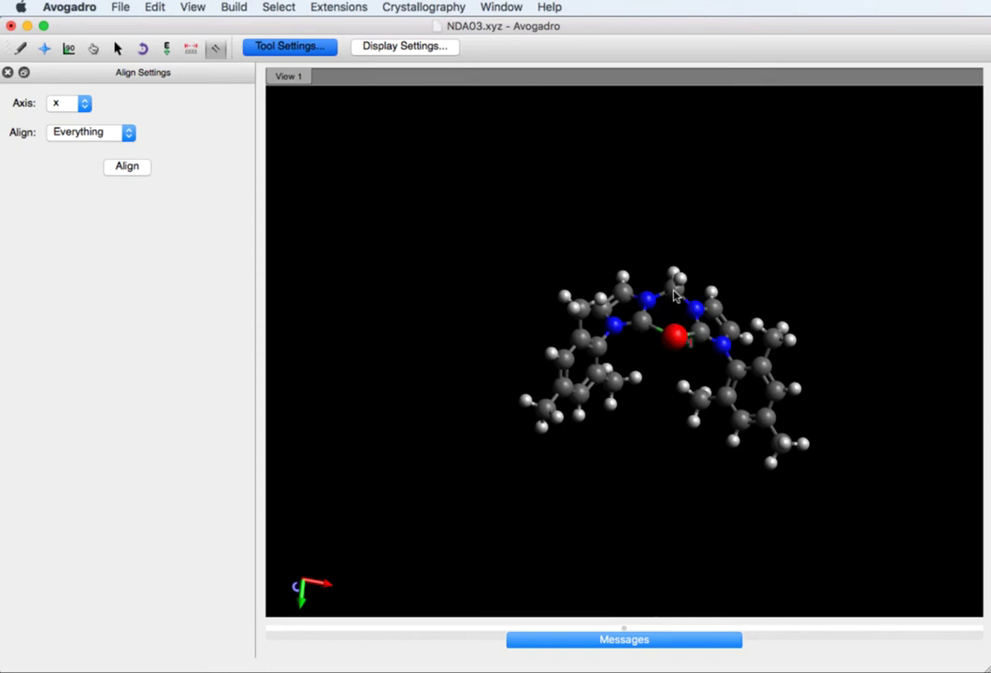
{"action": "left_click", "coordinate": [675, 296]}
{"action": "left_click", "coordinate": [84, 103]}
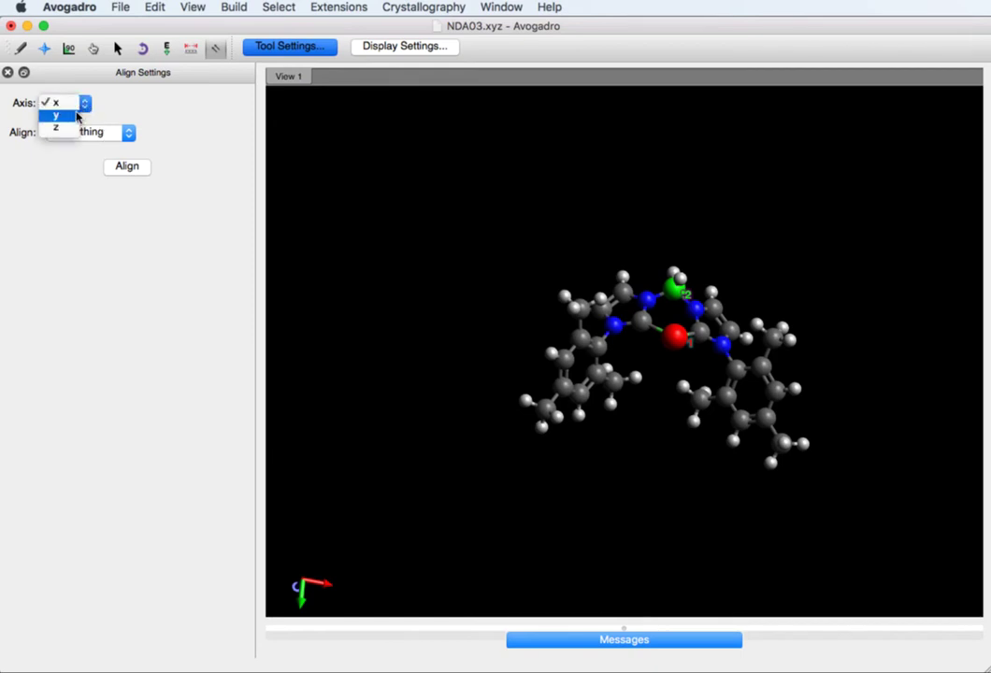
{"action": "left_click", "coordinate": [75, 116]}
{"action": "left_click", "coordinate": [130, 170]}
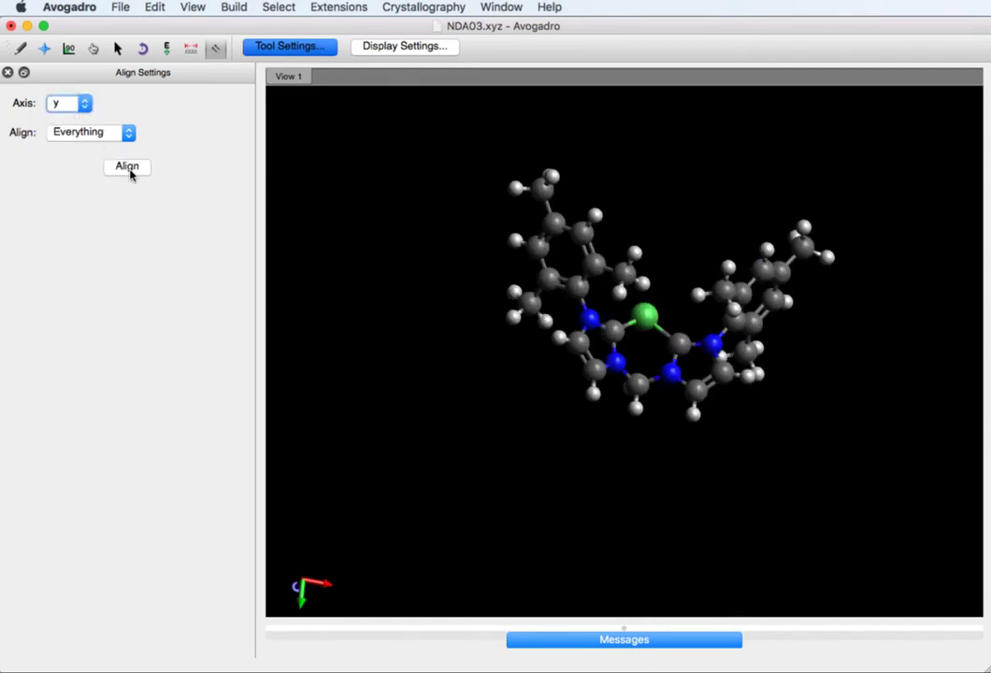
{"action": "right_click_drag", "start_coordinate": [684, 257], "coordinate": [670, 542]}
{"action": "right_click_drag", "start_coordinate": [643, 206], "coordinate": [619, 270]}
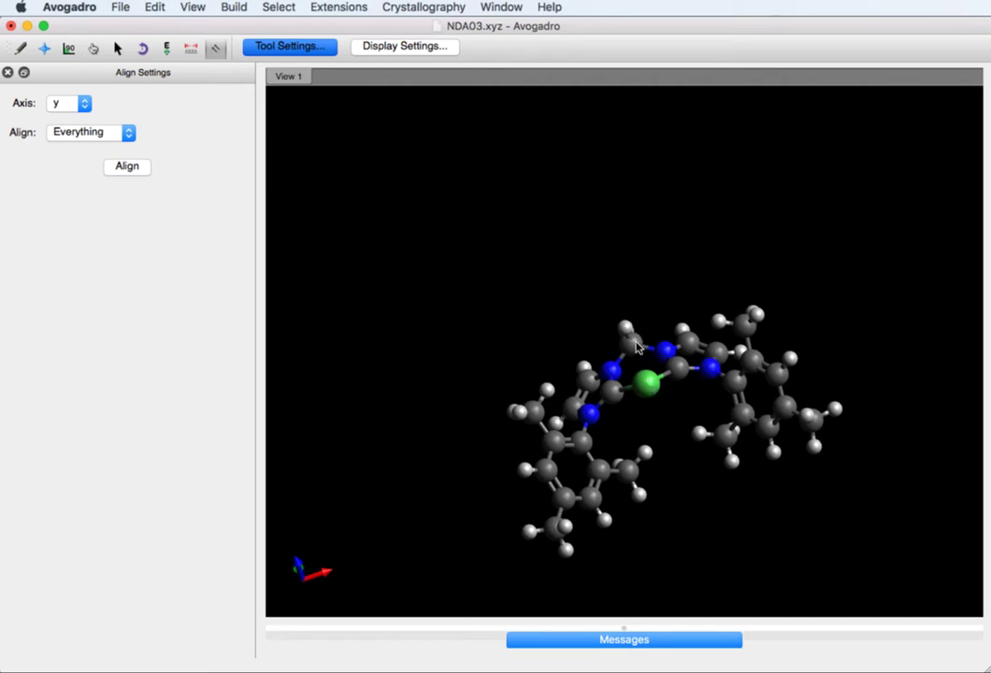
{"action": "right_click_drag", "start_coordinate": [643, 275], "coordinate": [688, 433]}
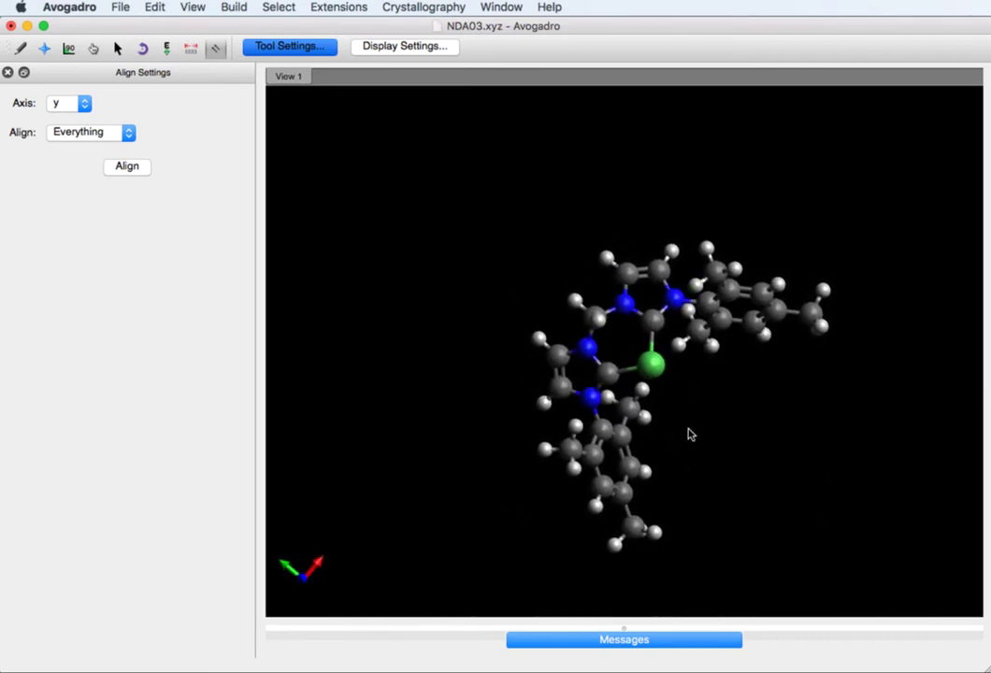
Draw a nitrogen bonded to Ni, then an oxygen bonded to that nitrogen
{"action": "left_click", "coordinate": [19, 48]}
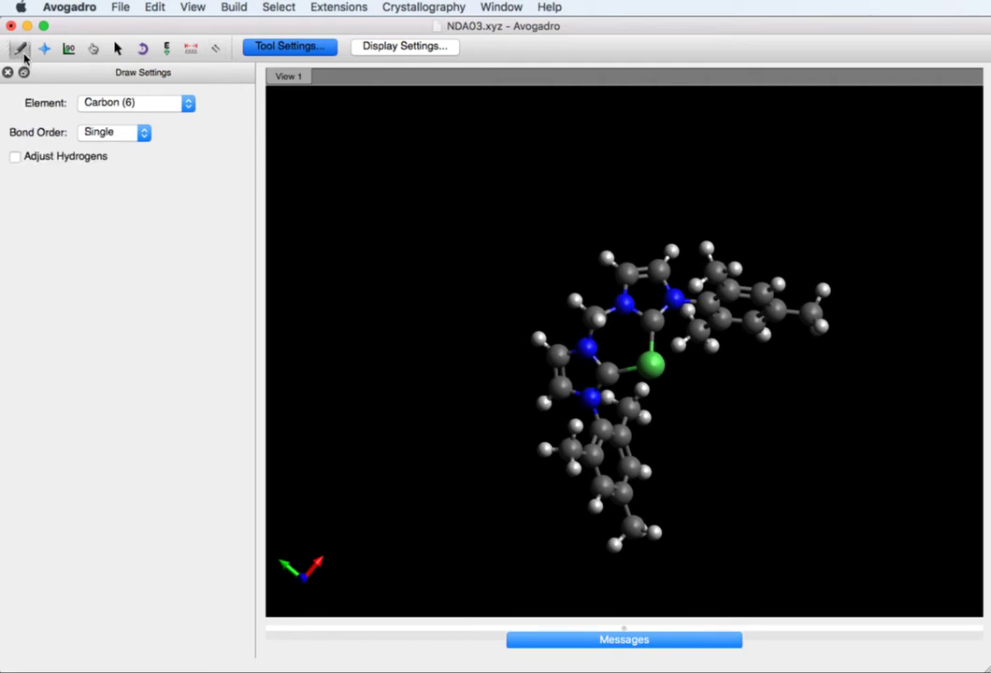
{"action": "left_click", "coordinate": [188, 105]}
{"action": "left_click", "coordinate": [173, 114]}
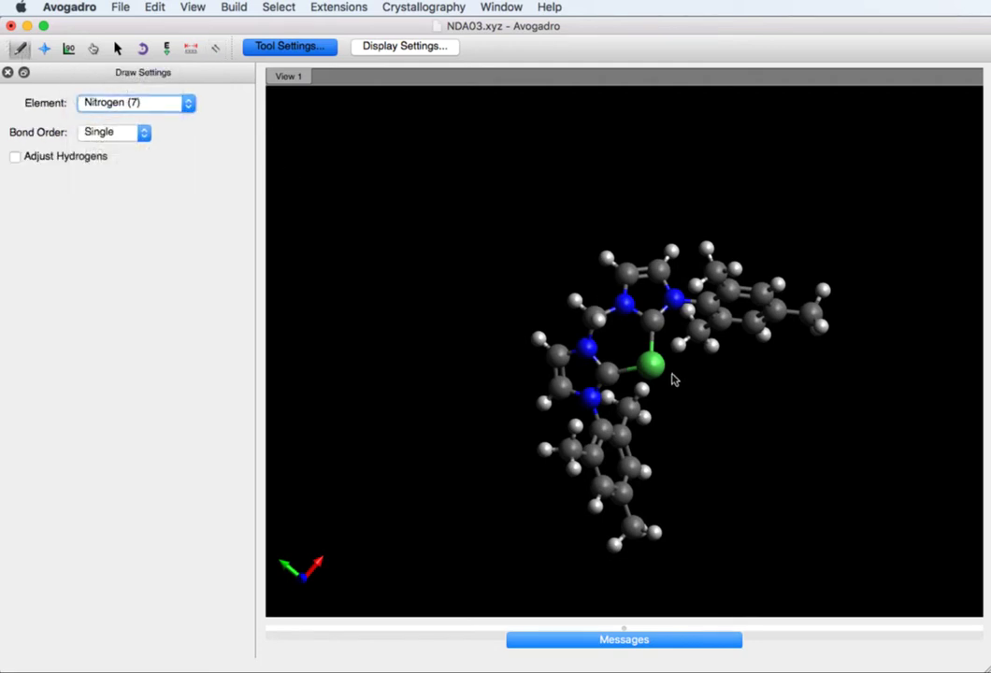
{"action": "mouse_move", "coordinate": [654, 369]}
{"action": "left_mouse_down"}
{"action": "mouse_move", "coordinate": [683, 380]}
{"action": "mouse_move", "coordinate": [683, 391]}
{"action": "left_mouse_up"}
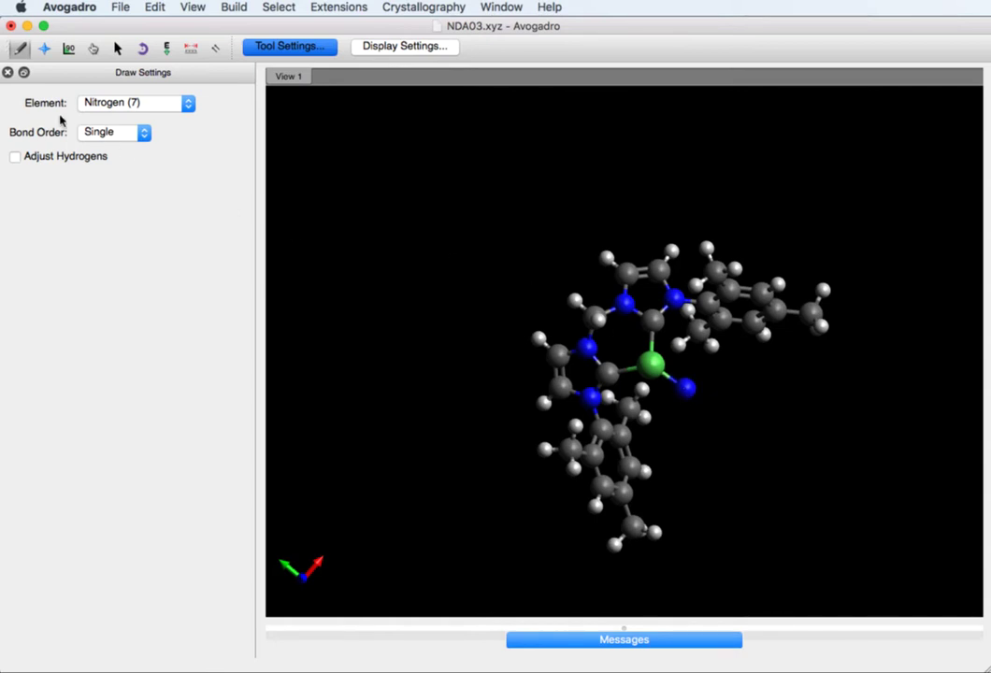
{"action": "left_click", "coordinate": [142, 111]}
{"action": "left_click", "coordinate": [133, 117]}
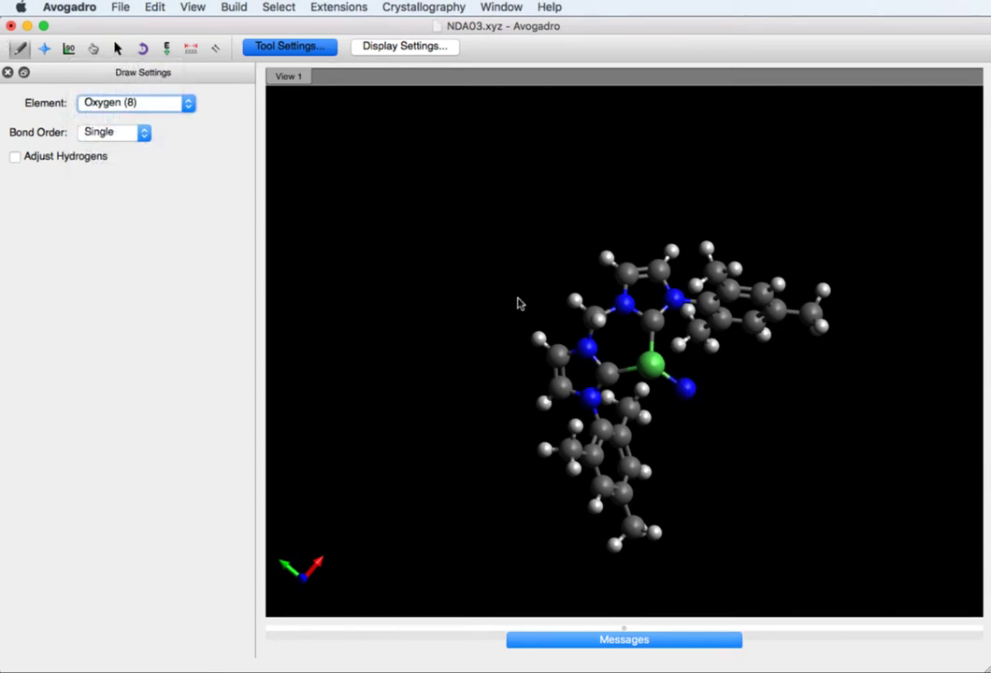
{"action": "mouse_move", "coordinate": [691, 394]}
{"action": "left_mouse_down"}
{"action": "mouse_move", "coordinate": [724, 413]}
{"action": "mouse_move", "coordinate": [714, 413]}
{"action": "left_mouse_up"}
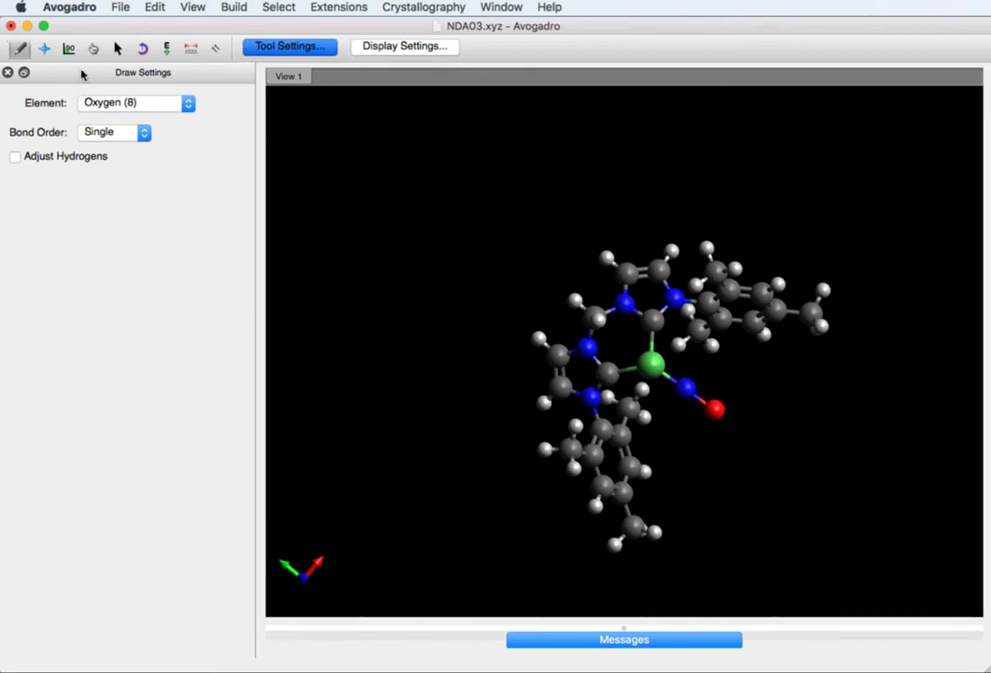
{"action": "left_click", "coordinate": [44, 48]}
{"action": "left_click_drag", "start_coordinate": [743, 456], "coordinate": [723, 492]}
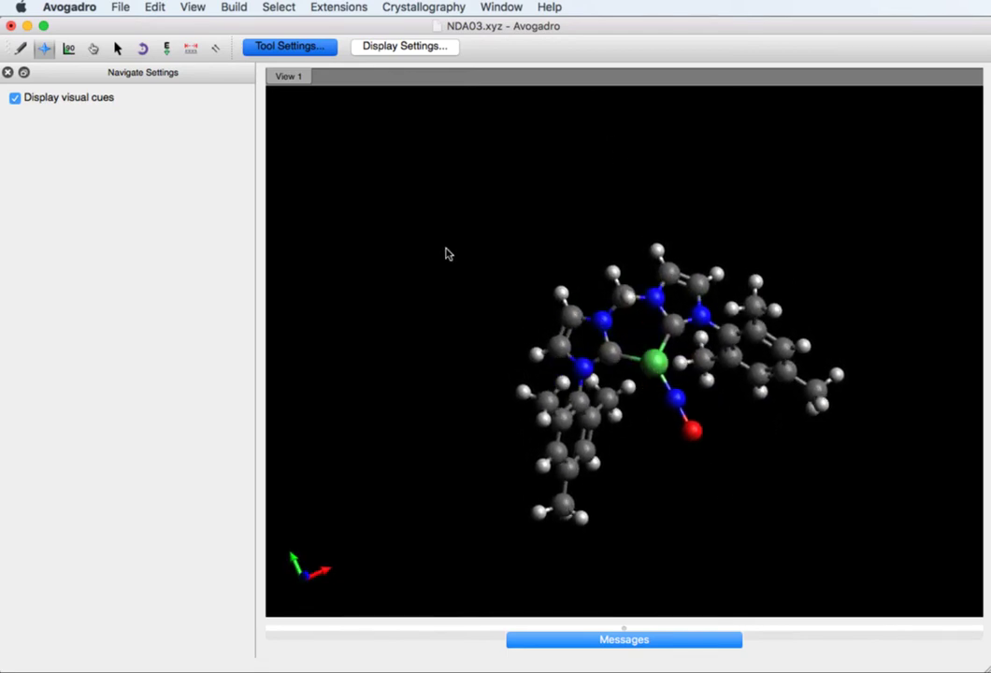
Save the complex as NDA03_NO.xyz in Downloads instead of overwriting NDA03.xyz
{"action": "left_click", "coordinate": [122, 7]}
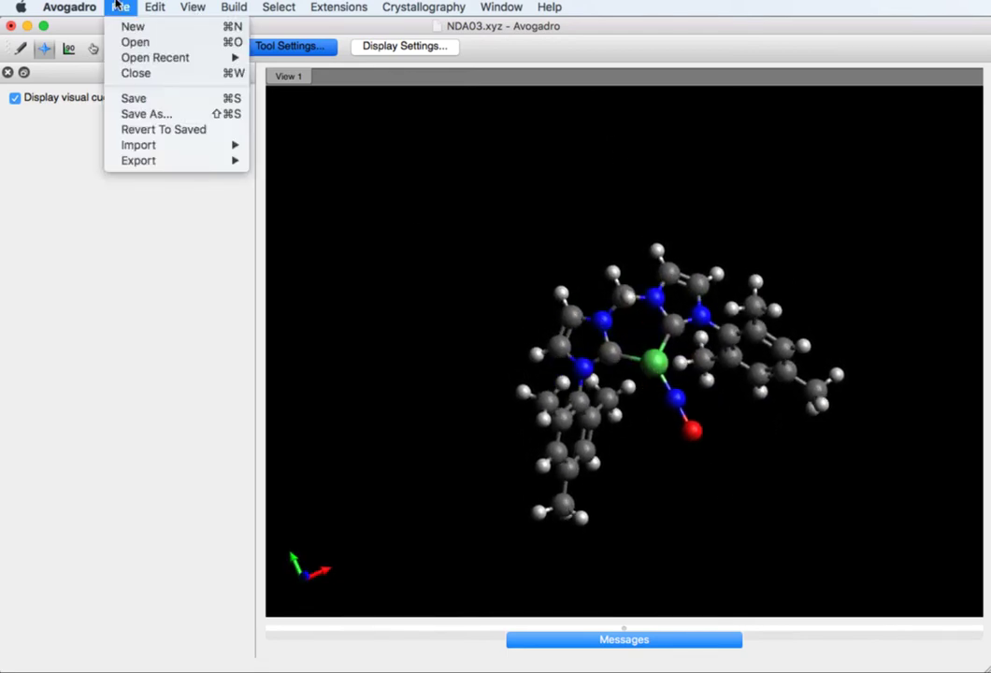
{"action": "left_click", "coordinate": [158, 114]}
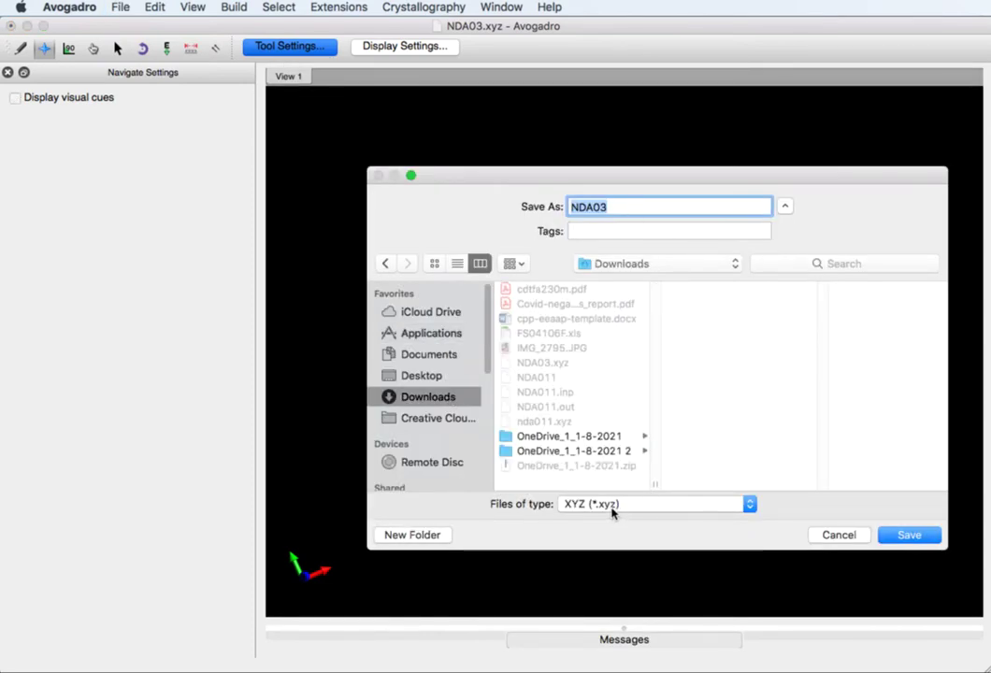
{"action": "left_click", "coordinate": [910, 535]}
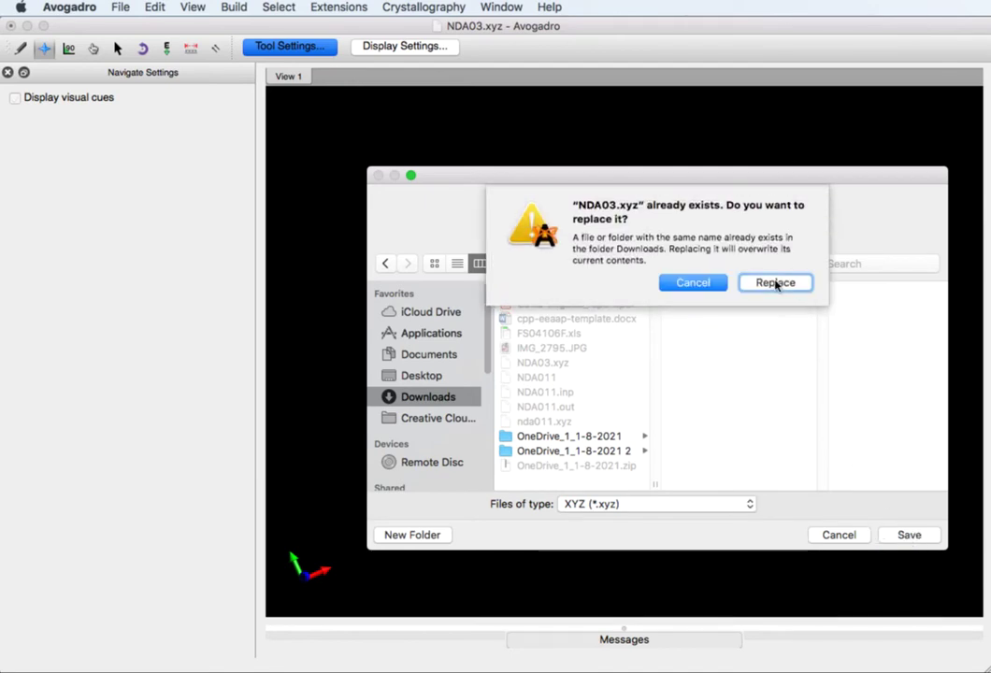
{"action": "left_click", "coordinate": [712, 283]}
{"action": "left_click", "coordinate": [613, 207]}
{"action": "type", "text": "_NO"}
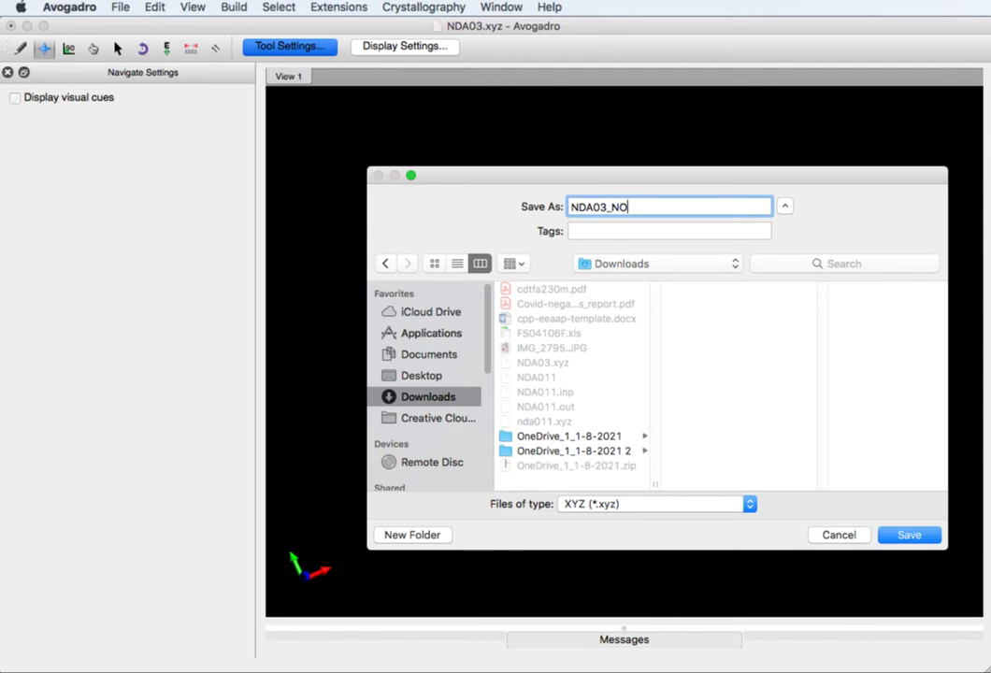
{"action": "key", "text": "Return"}
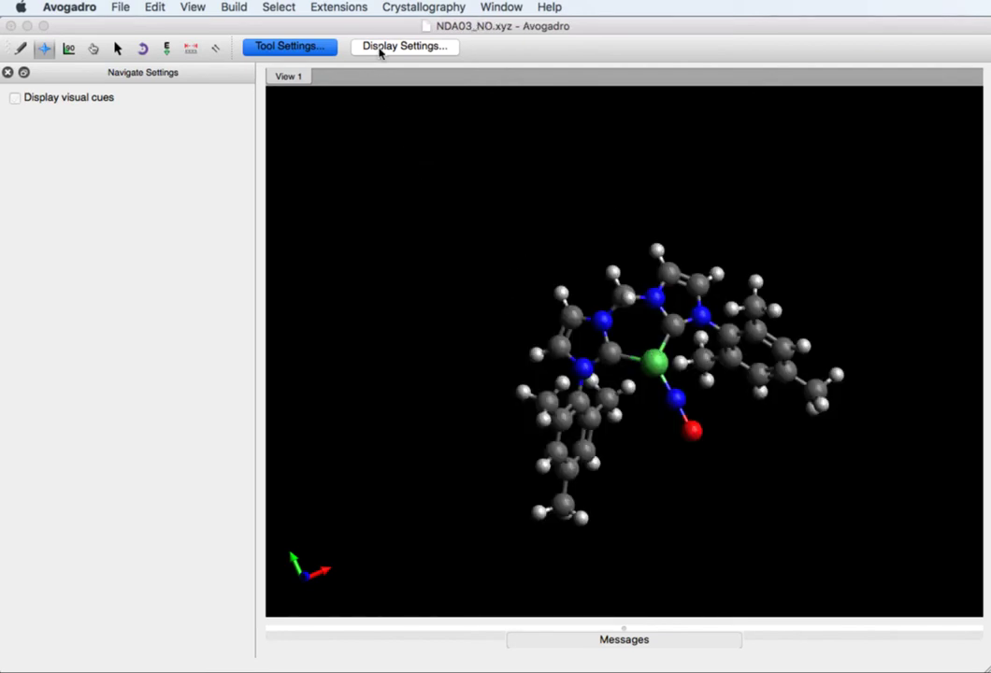
Run Optimize Geometry using the UFF force field and inspect the Ni–NO unit
{"action": "left_click", "coordinate": [343, 9]}
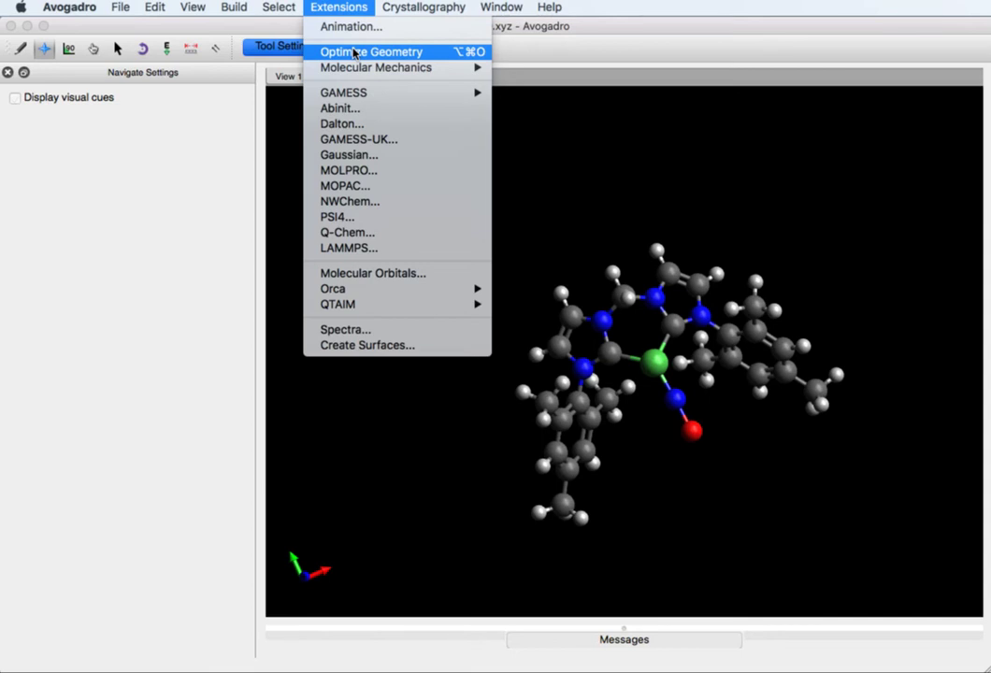
{"action": "left_click", "coordinate": [353, 53]}
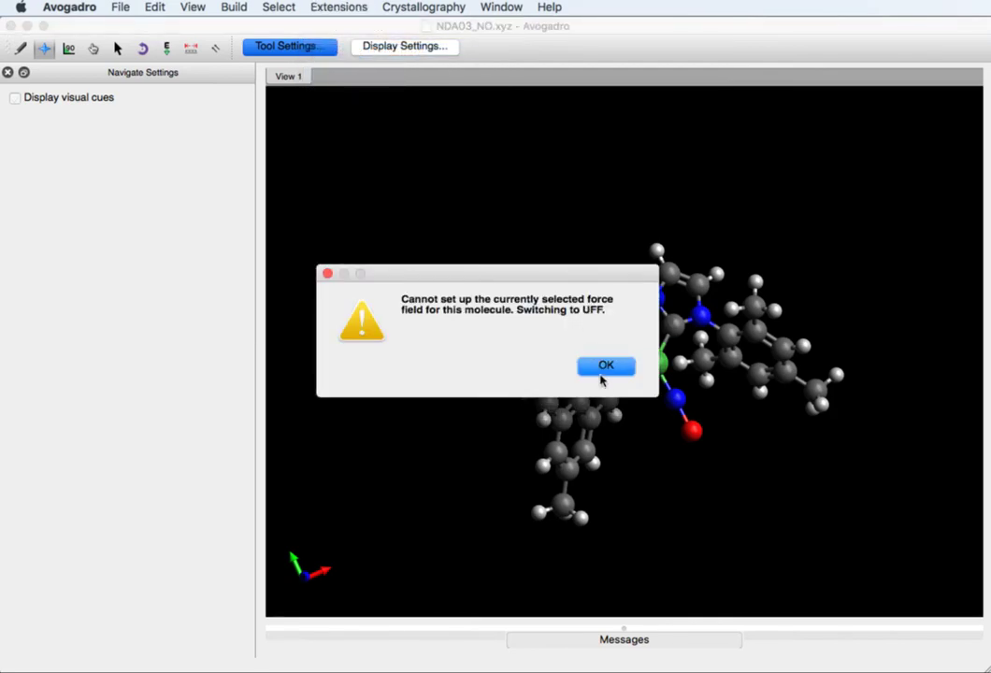
{"action": "left_click", "coordinate": [604, 365]}
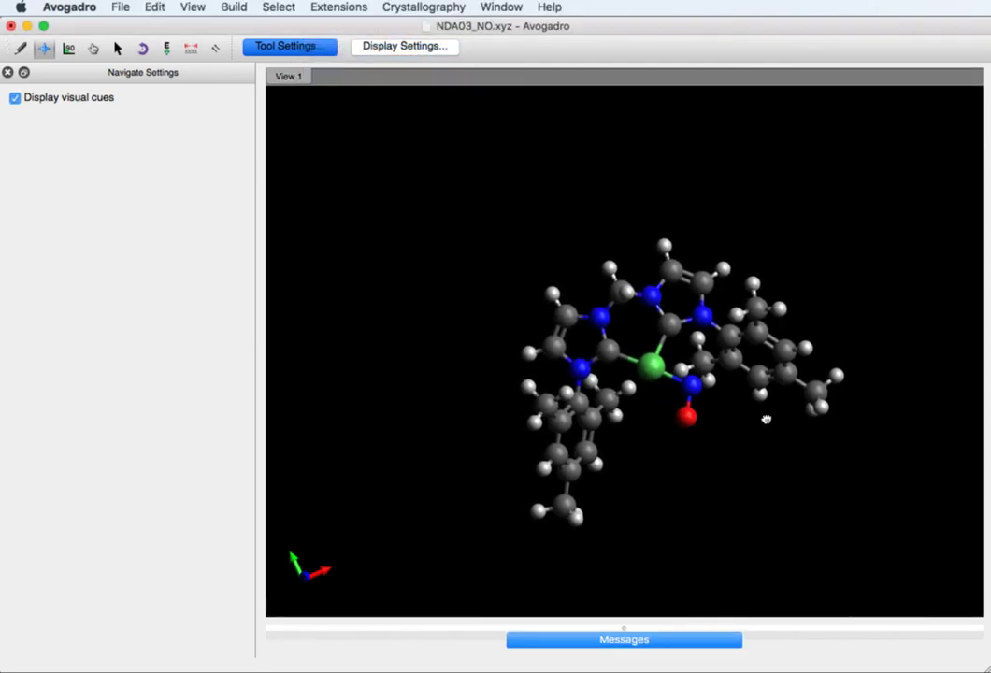
{"action": "left_click_drag", "start_coordinate": [764, 419], "coordinate": [661, 402]}
{"action": "left_click_drag", "start_coordinate": [764, 417], "coordinate": [707, 295]}
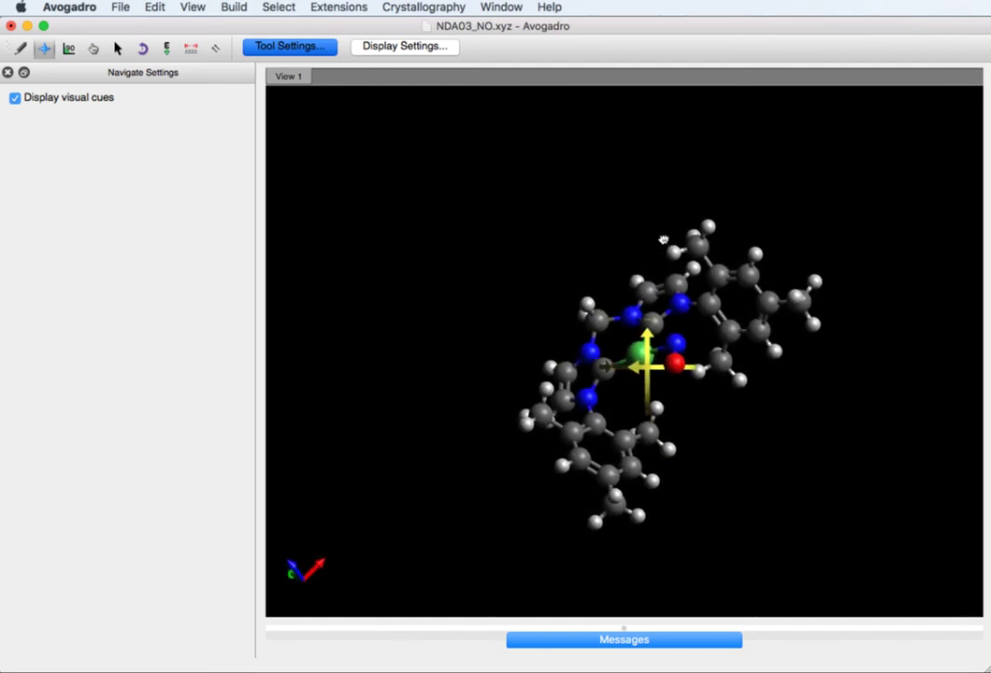
{"action": "left_click_drag", "start_coordinate": [655, 237], "coordinate": [730, 424]}
Save the optimized structure to file with Save As
{"action": "left_click", "coordinate": [120, 7]}
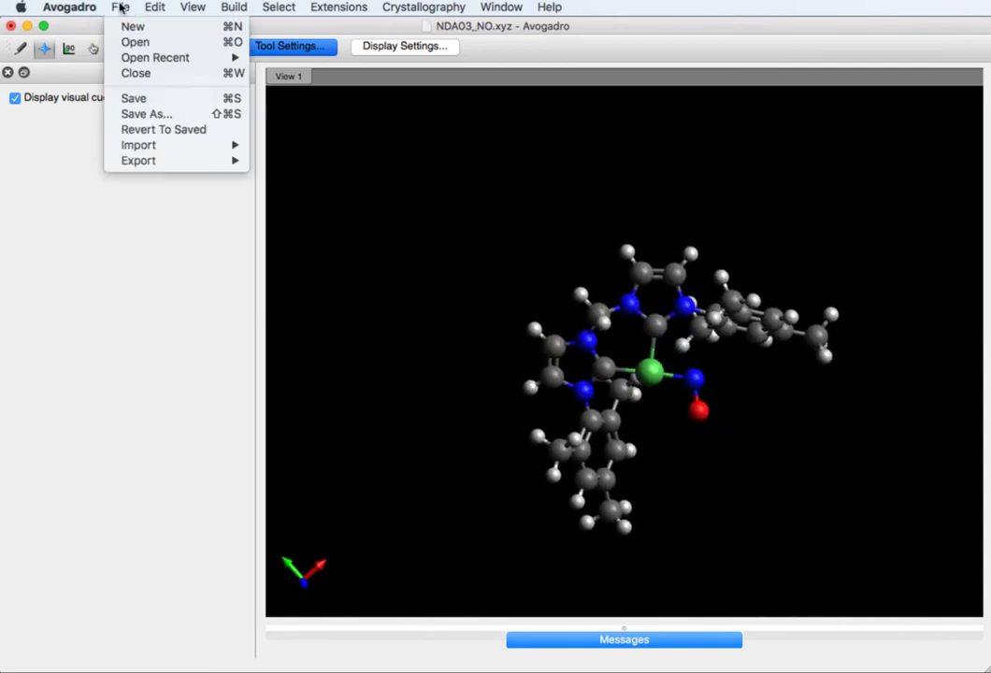
{"action": "left_click", "coordinate": [153, 114]}
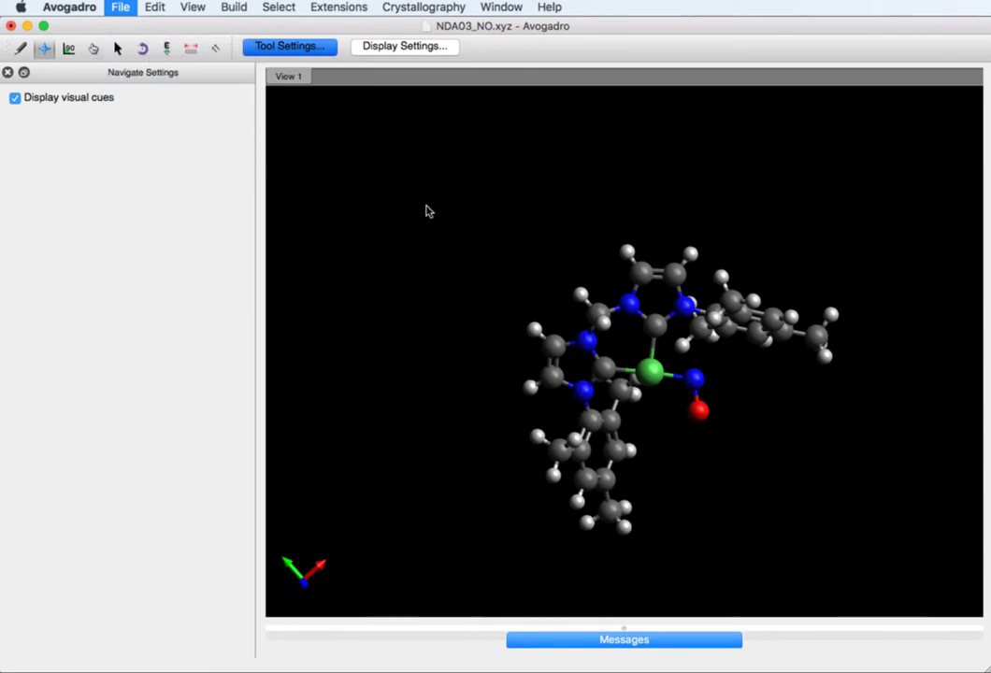
{"action": "type", "text": "b"}
{"action": "key", "text": "Return"}
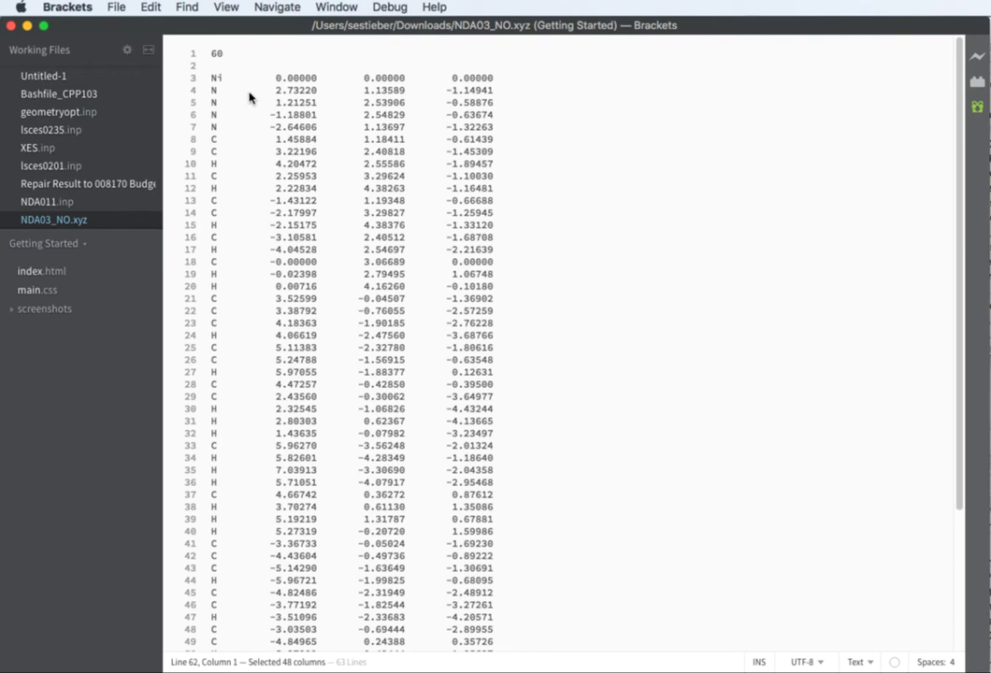
Move the N and O lines 61–62 from the file's end to directly below Ni
{"action": "scroll", "coordinate": [250, 98], "scroll_direction": "down", "scroll_amount": 1}
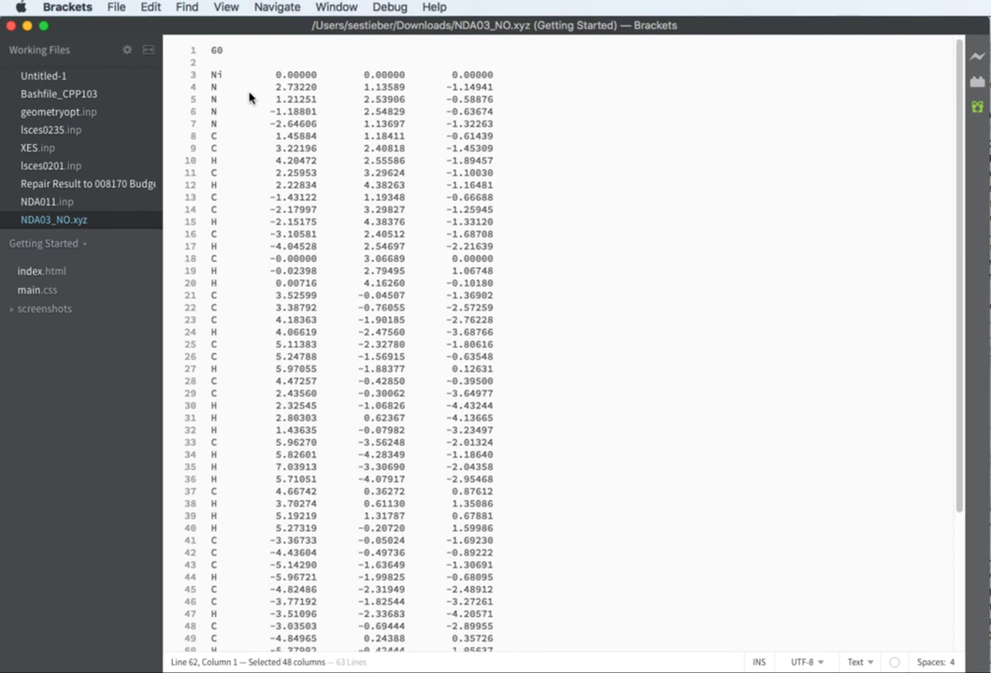
{"action": "scroll", "coordinate": [250, 98], "scroll_direction": "down", "scroll_amount": 5}
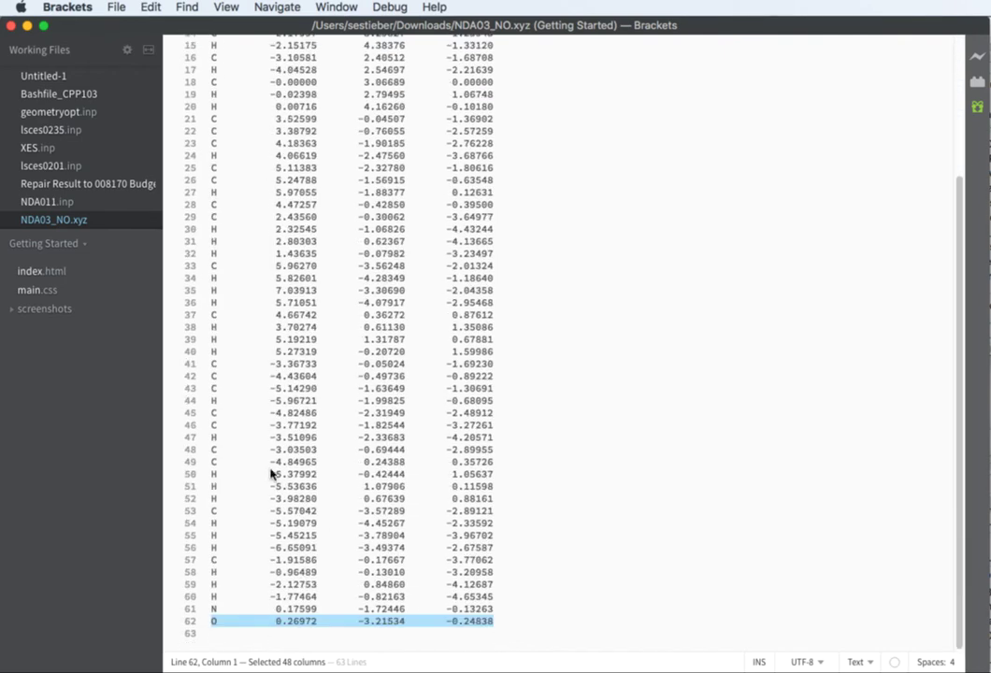
{"action": "left_click_drag", "start_coordinate": [220, 607], "coordinate": [494, 621]}
{"action": "key", "text": "super+c"}
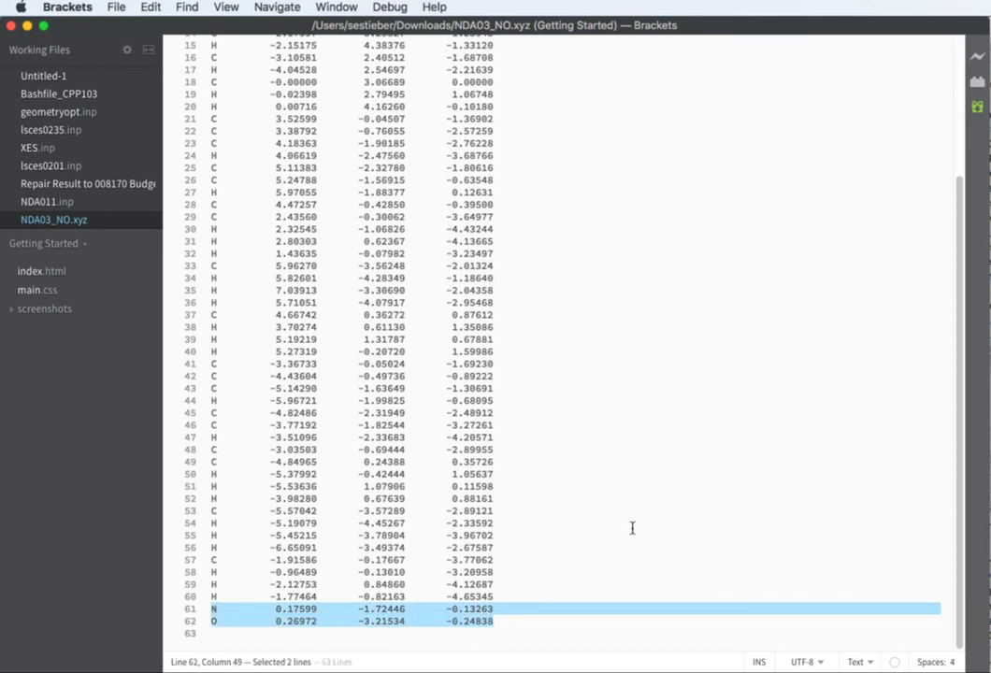
{"action": "key", "text": "Delete"}
{"action": "scroll", "coordinate": [632, 528], "scroll_direction": "up", "scroll_amount": 5}
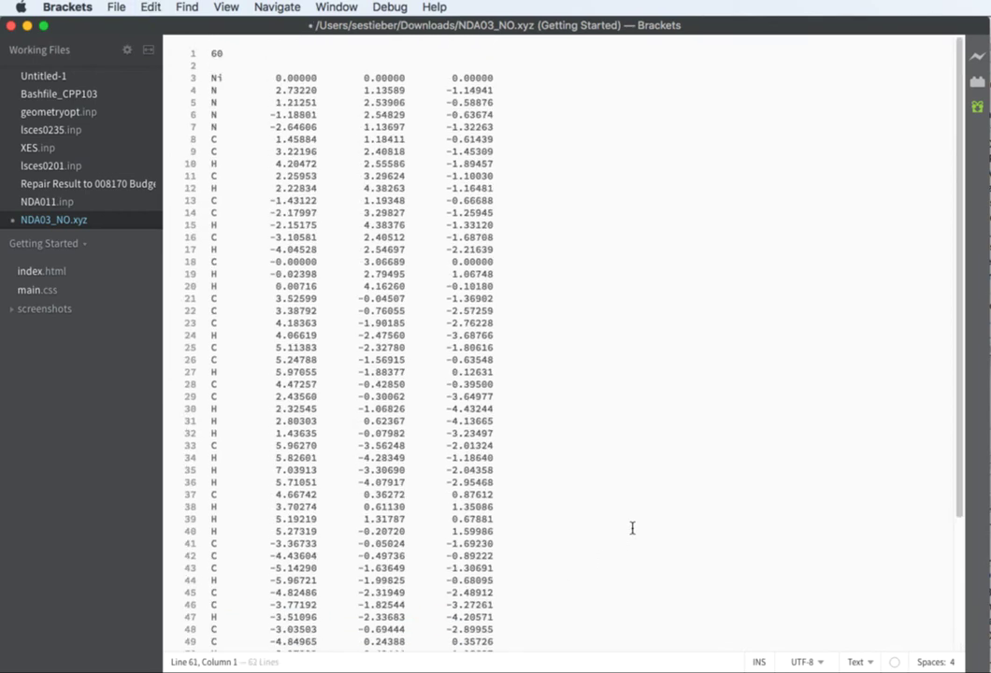
{"action": "left_click", "coordinate": [212, 91]}
{"action": "key", "text": "super+v"}
{"action": "key", "text": "Return"}
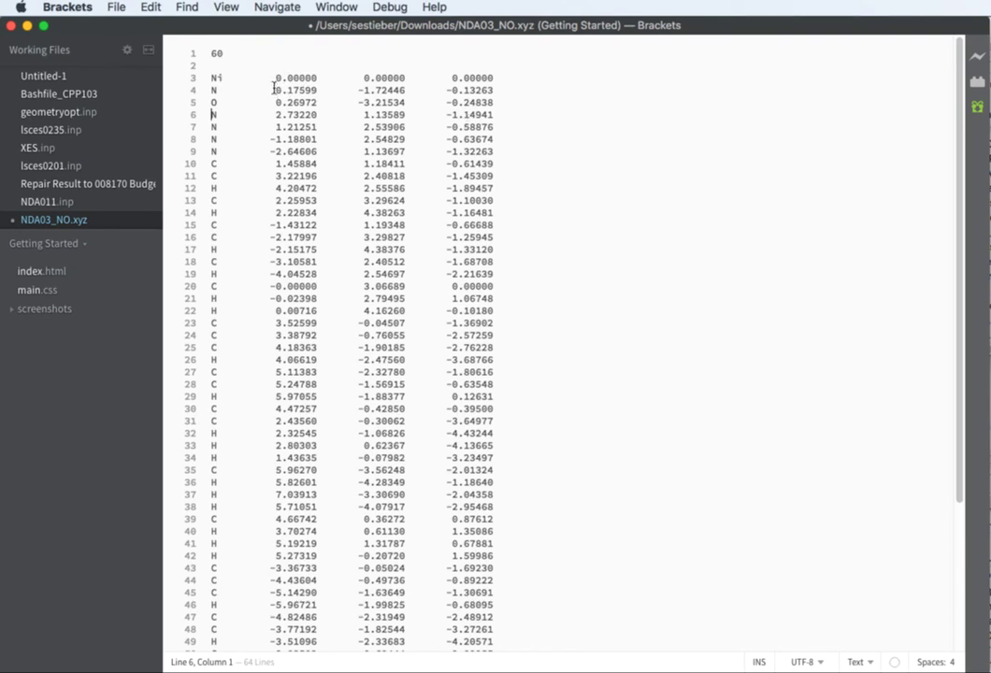
Set the x and z coordinates of the N and O atoms to 0.00000
{"action": "mouse_move", "coordinate": [275, 88]}
{"action": "left_mouse_down"}
{"action": "mouse_move", "coordinate": [332, 98]}
{"action": "mouse_move", "coordinate": [286, 90]}
{"action": "left_mouse_up"}
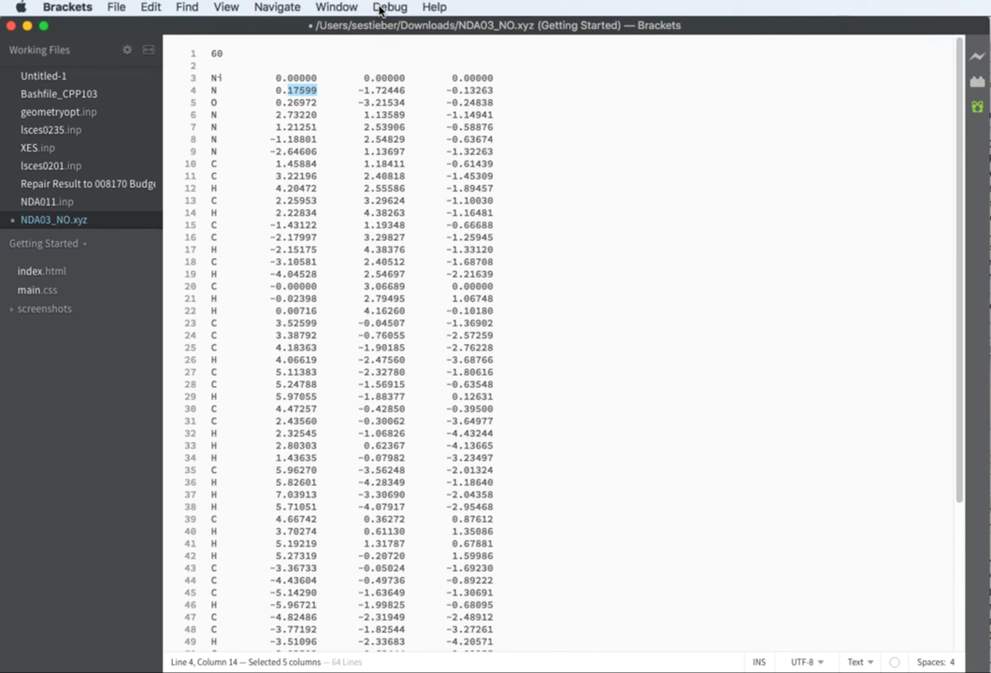
{"action": "type", "text": "00000"}
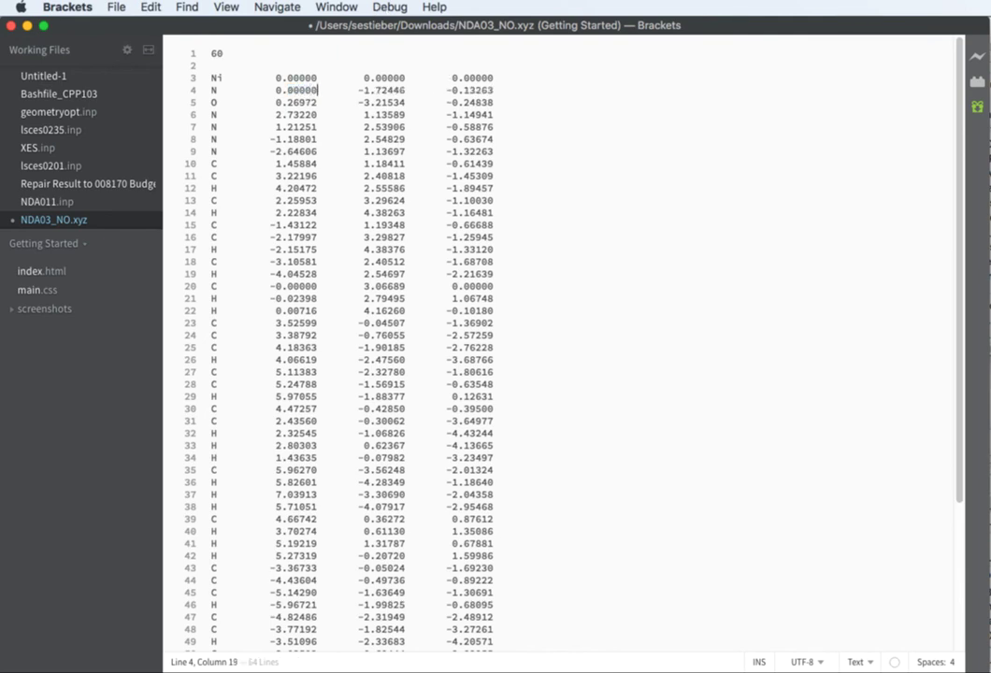
{"action": "key", "text": "BackSpace"}
{"action": "key", "text": "BackSpace"}
{"action": "key", "text": "BackSpace"}
{"action": "key", "text": "BackSpace"}
{"action": "key", "text": "BackSpace"}
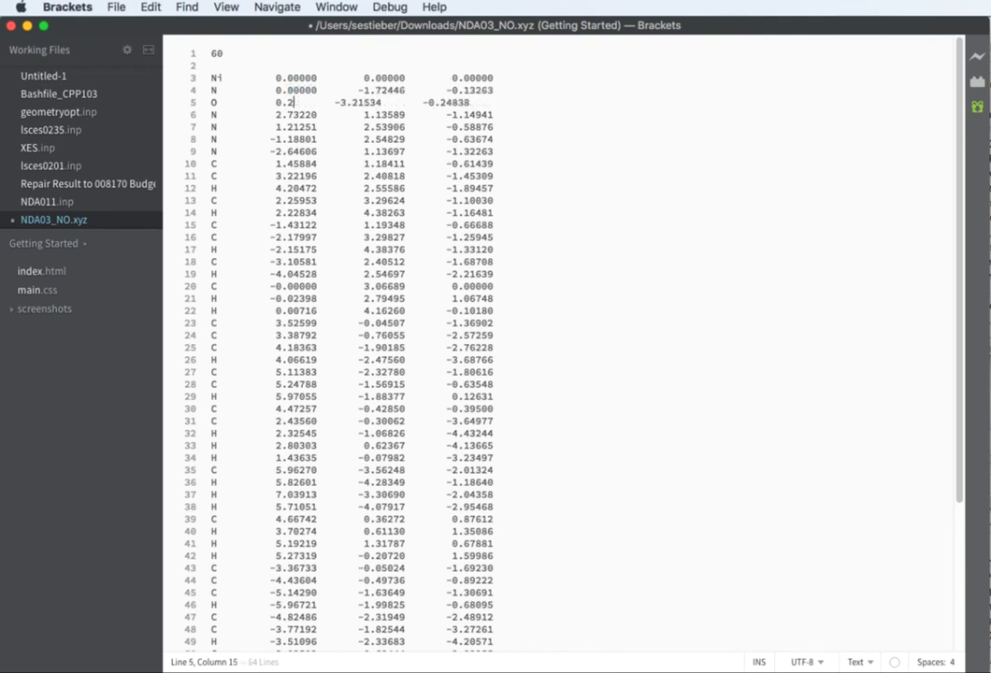
{"action": "type", "text": "00000"}
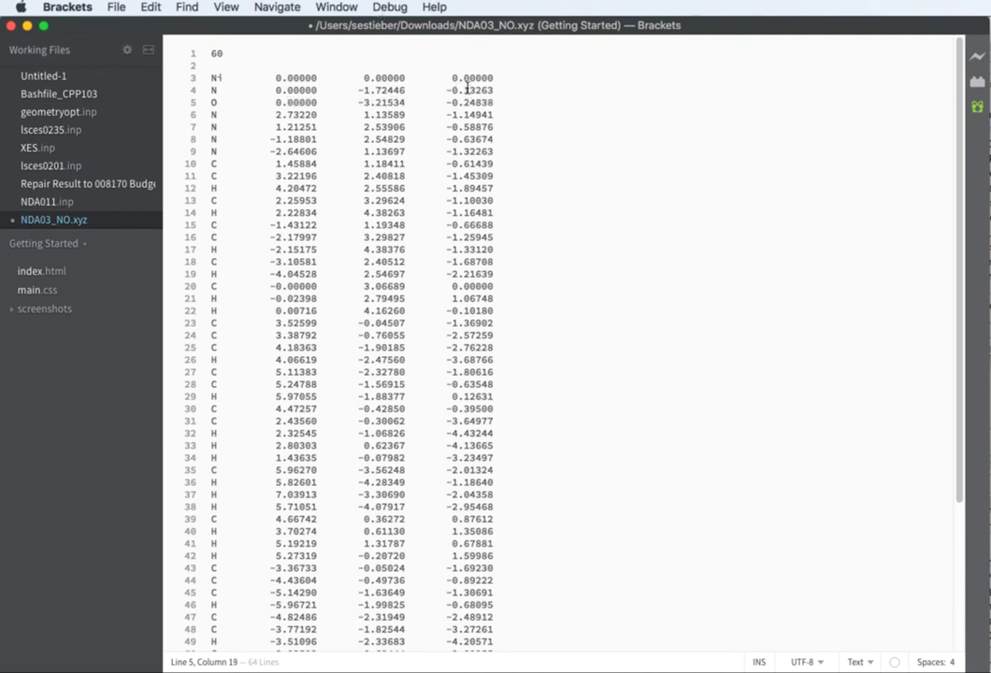
{"action": "left_click_drag", "start_coordinate": [463, 90], "coordinate": [496, 89]}
{"action": "type", "text": "0000"}
{"action": "key", "text": "BackSpace"}
{"action": "key", "text": "BackSpace"}
{"action": "key", "text": "BackSpace"}
{"action": "type", "text": "00000"}
Leave the y values unchanged and save NDA03_NO.xyz
{"action": "left_click_drag", "start_coordinate": [359, 89], "coordinate": [409, 88]}
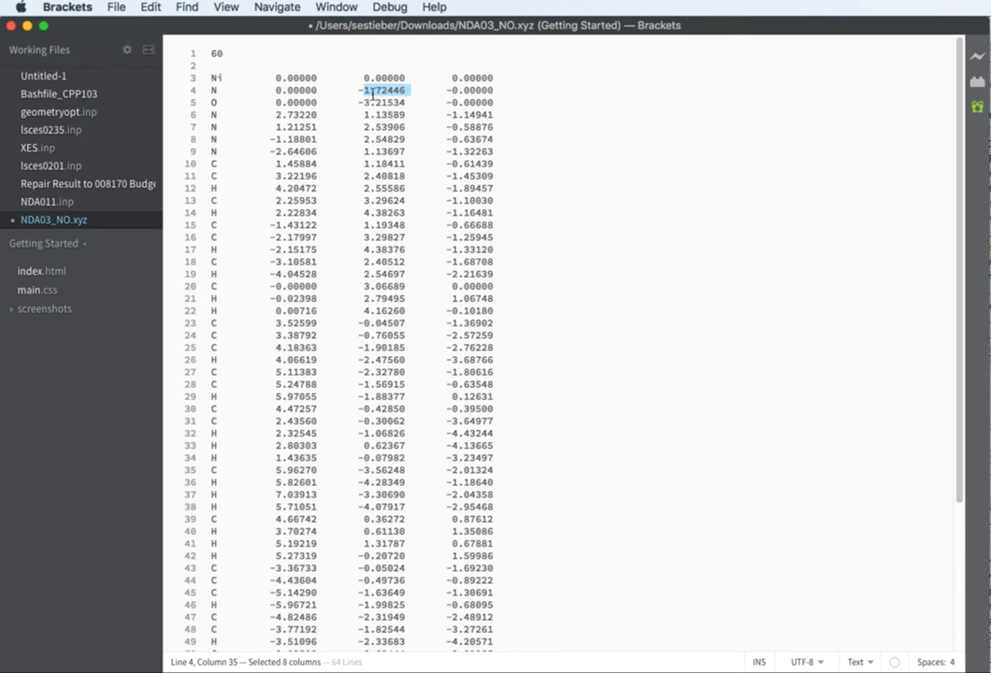
{"action": "left_click", "coordinate": [364, 102]}
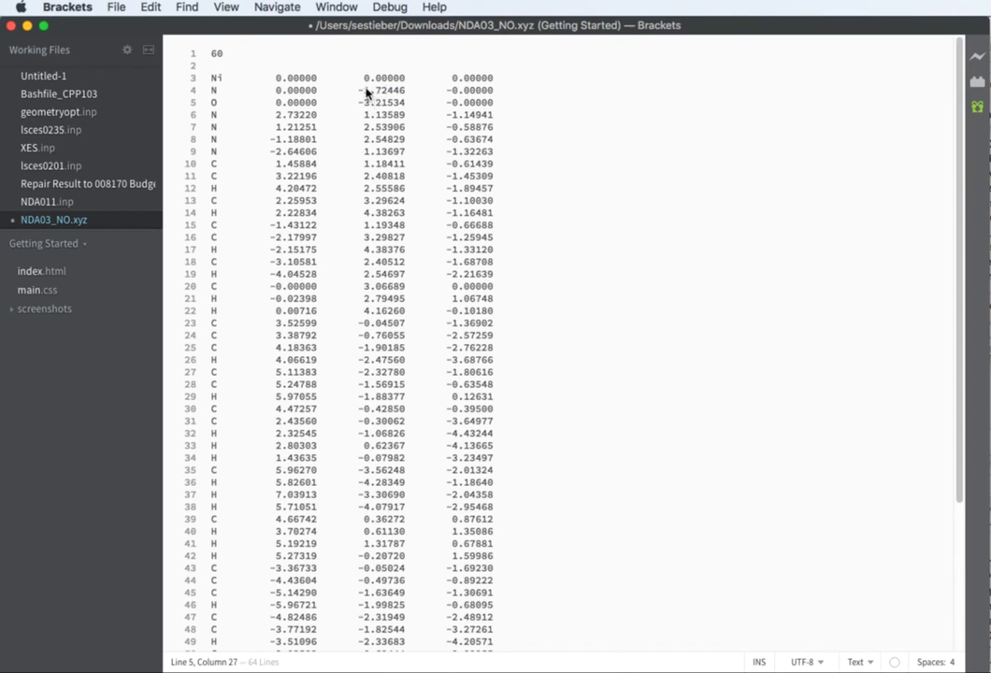
{"action": "left_click", "coordinate": [380, 103]}
{"action": "left_click", "coordinate": [118, 11]}
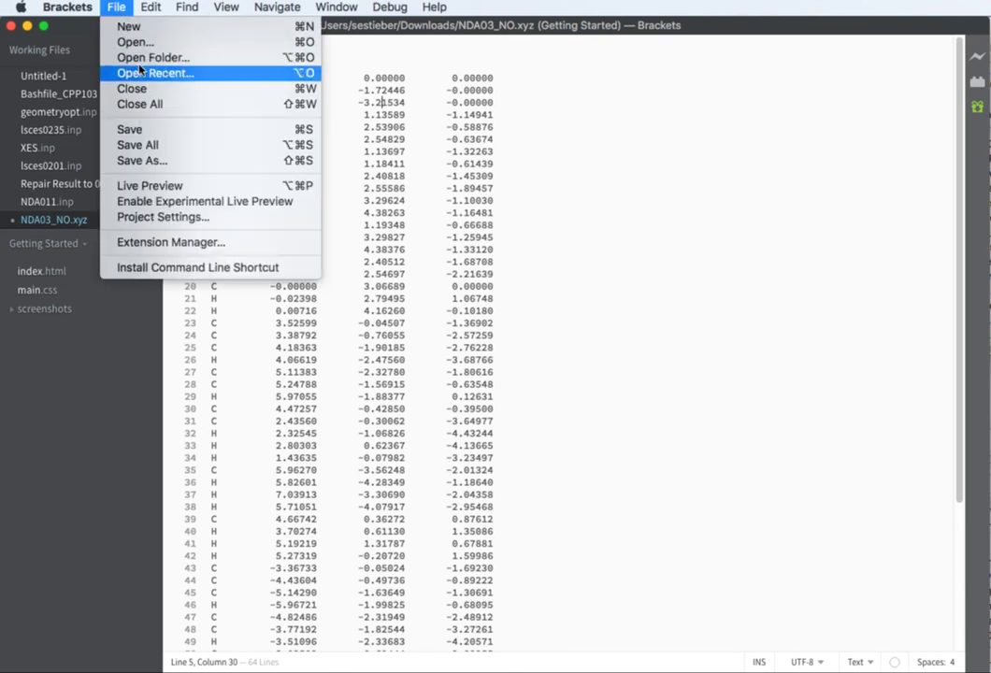
{"action": "left_click", "coordinate": [131, 128]}
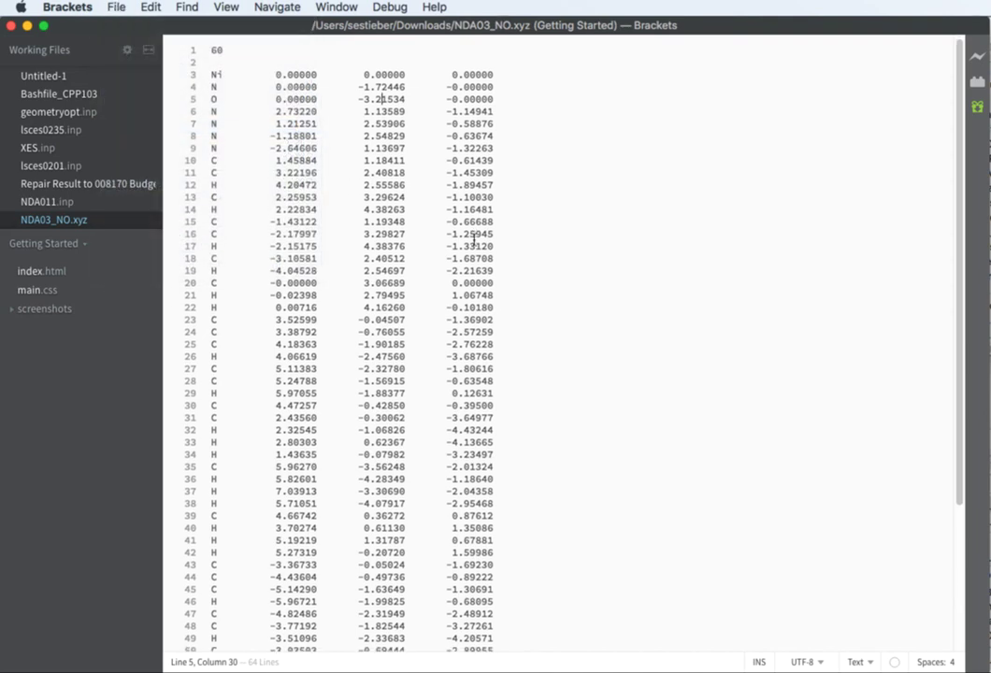
{"action": "scroll", "coordinate": [475, 241], "scroll_direction": "down", "scroll_amount": 5}
{"action": "scroll", "coordinate": [474, 241], "scroll_direction": "up", "scroll_amount": 5}
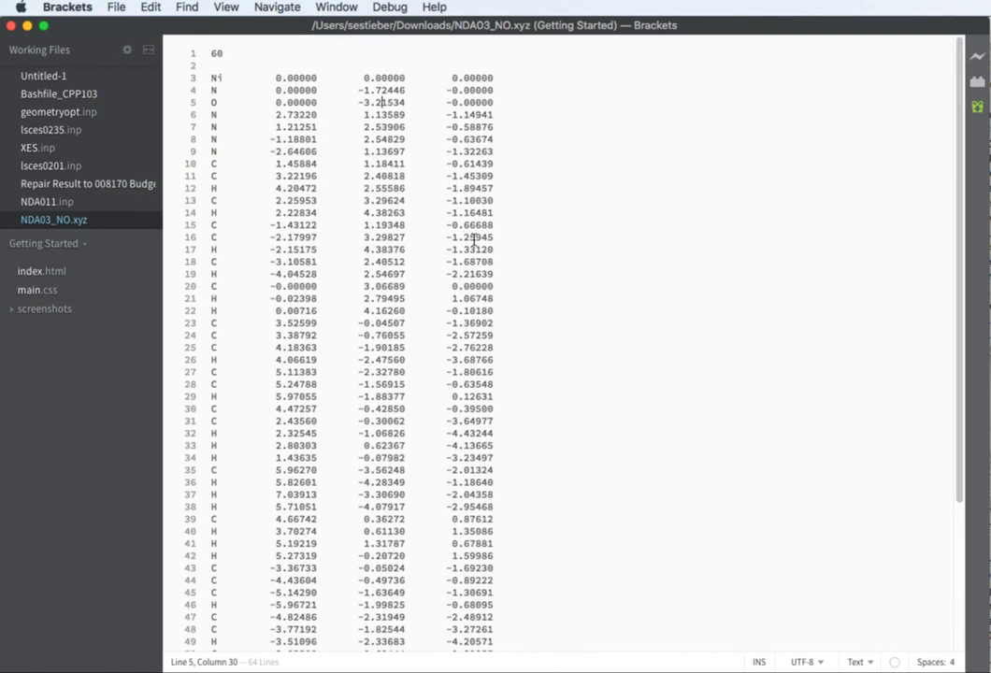